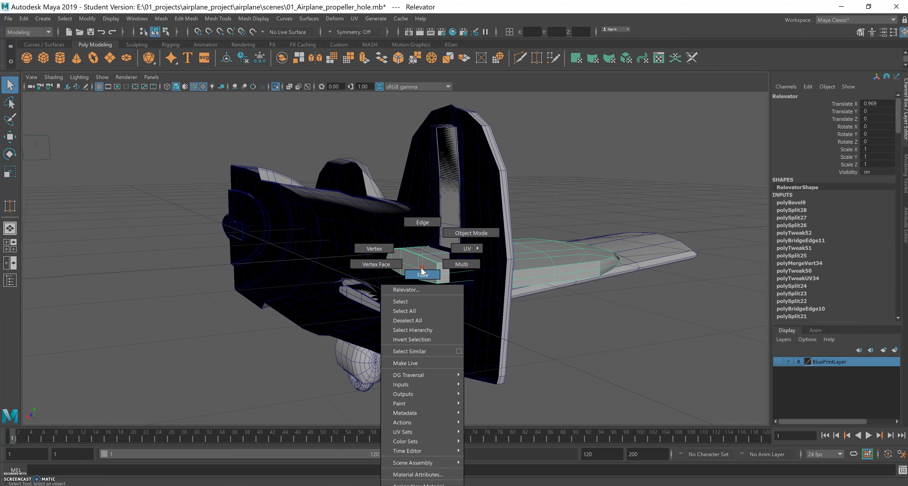
Move the vertices at the right elevator's inner end along the X axis inside the fuselage, and return to object mode.
click(397, 256)
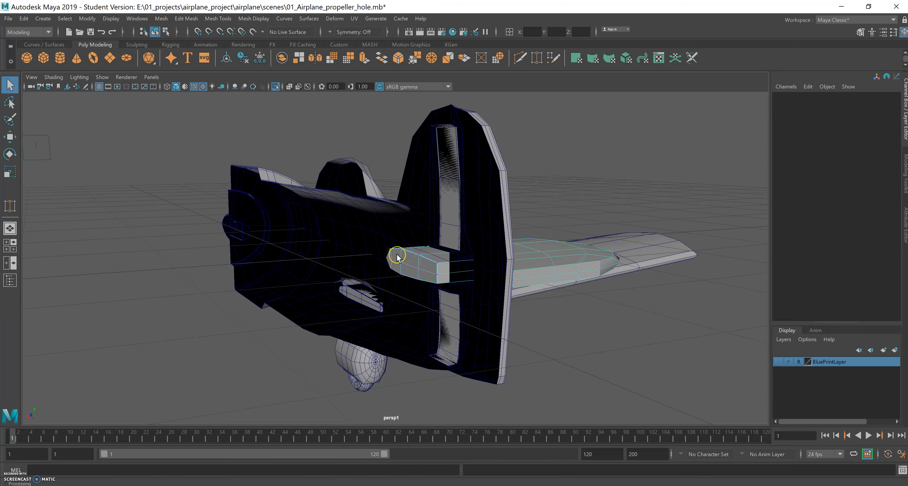
mouse_move(455, 317)
alt+mouse_down()
mouse_move(494, 321)
mouse_move(448, 319)
alt+mouse_up()
alt+middle_drag(447, 319, 449, 338)
alt+drag(401, 321, 344, 287)
key(w)
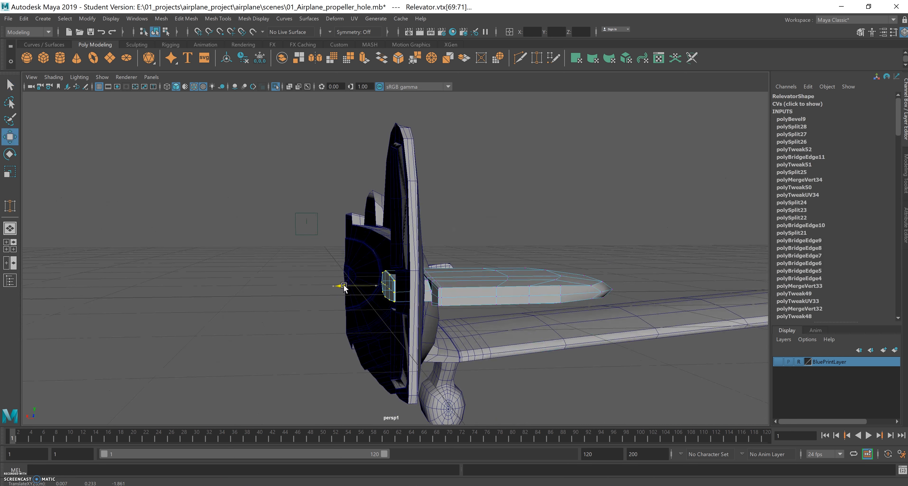
alt+drag(420, 319, 427, 264)
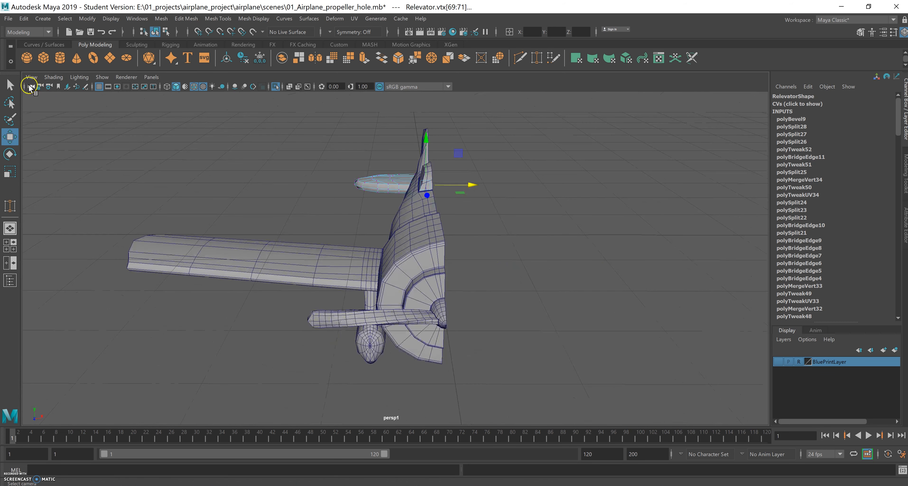
key(q)
mouse_move(515, 182)
alt+mouse_down()
mouse_move(523, 196)
mouse_move(499, 184)
alt+mouse_up()
right_click(501, 204)
click(539, 185)
Freeze the transformations of the propeller.
click(514, 286)
alt+drag(574, 249, 595, 230)
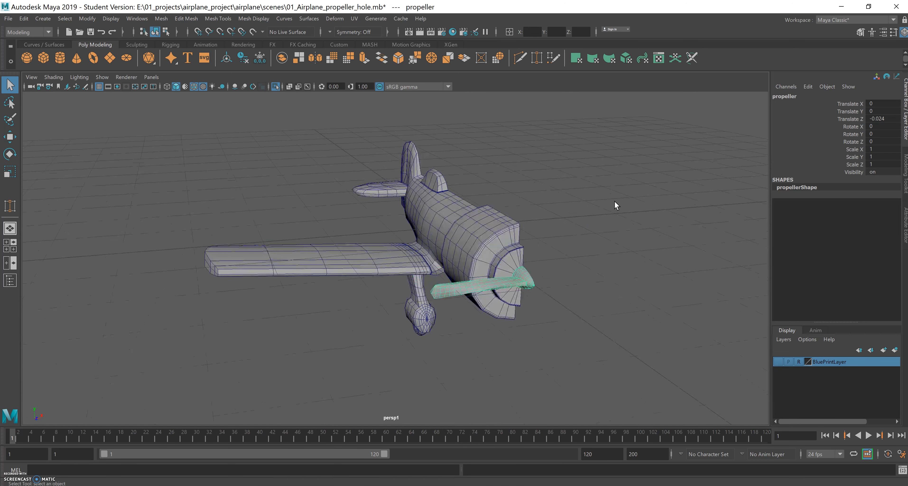
double_click(890, 119)
mouse_move(536, 208)
alt+mouse_down()
mouse_move(527, 202)
mouse_move(553, 206)
alt+mouse_up()
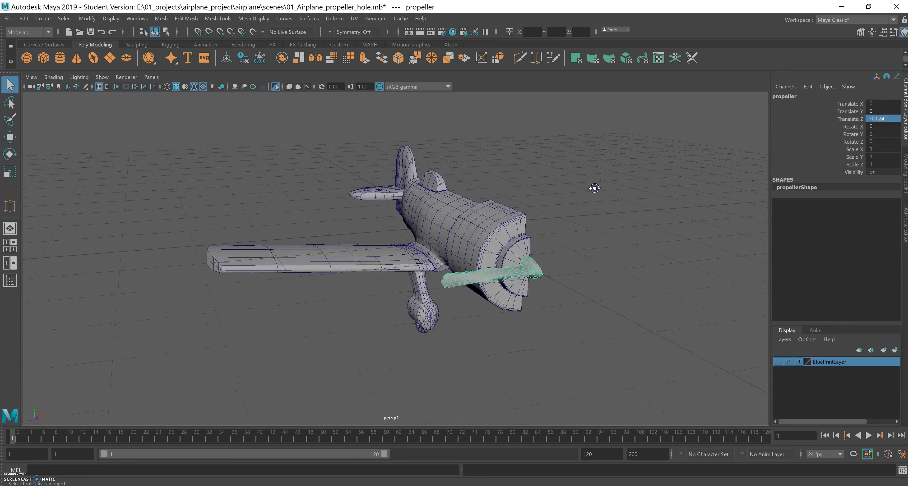
alt+drag(599, 190, 361, 158)
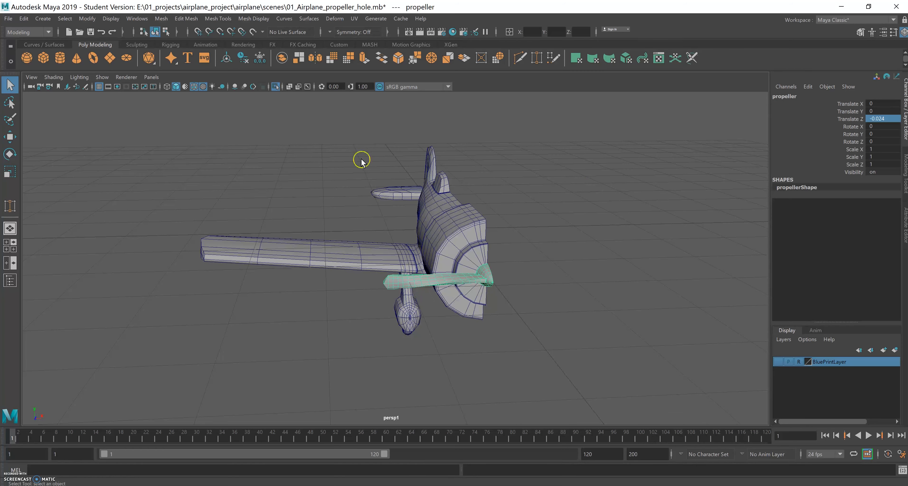
click(79, 20)
click(115, 64)
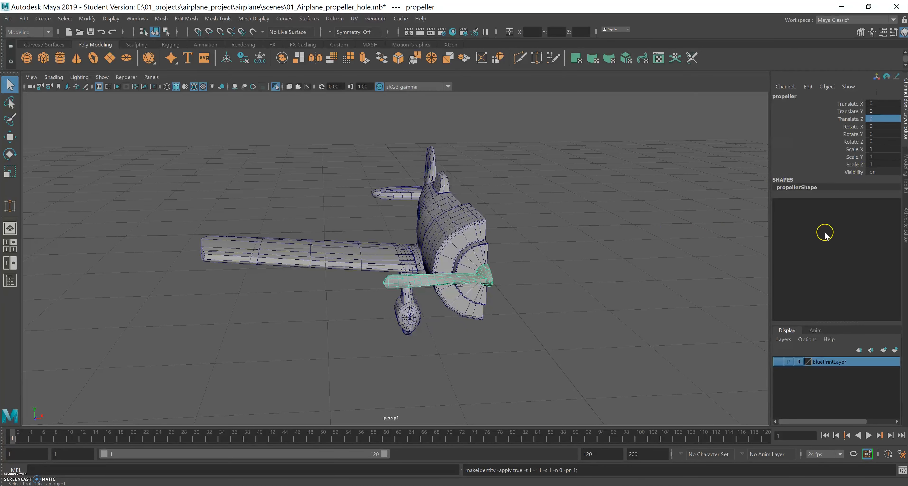
Delete the construction history of the fuselage.
click(505, 201)
alt+drag(507, 204, 601, 218)
click(446, 211)
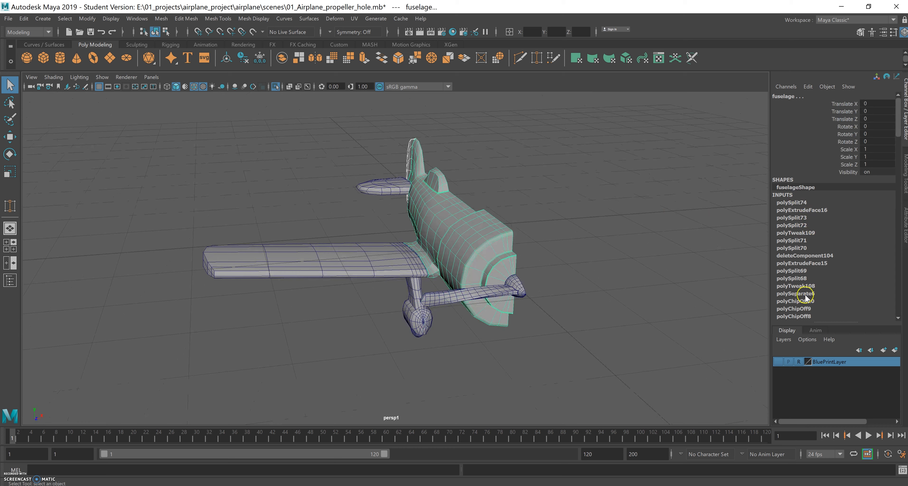
alt+drag(541, 221, 456, 170)
click(471, 155)
click(410, 183)
click(24, 18)
mouse_move(78, 135)
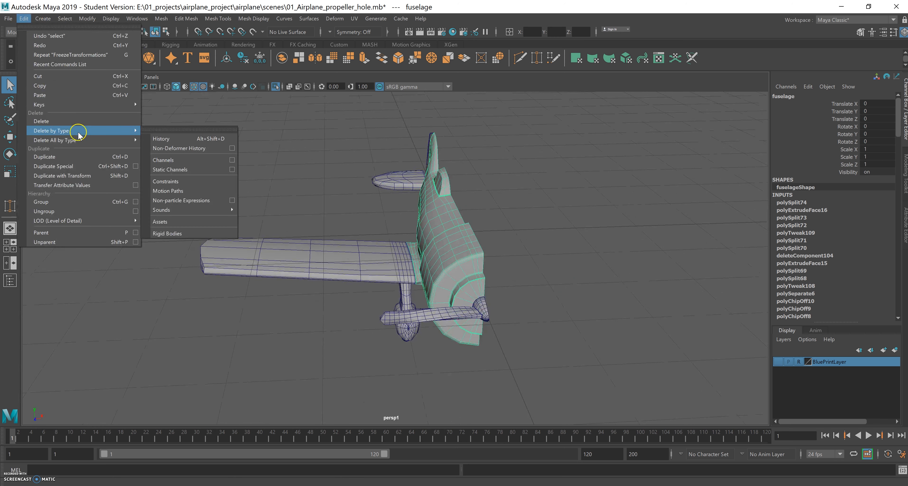
click(164, 138)
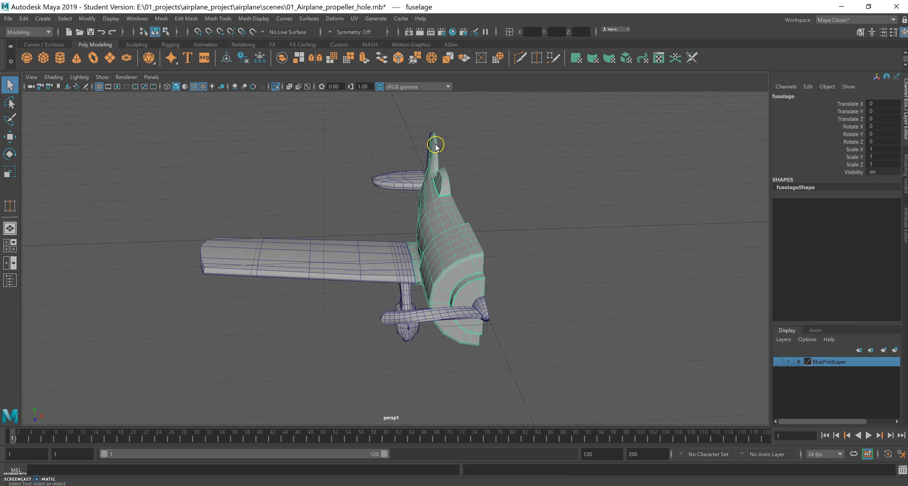
Delete the construction history of the right wing.
alt+drag(558, 208, 478, 239)
click(298, 256)
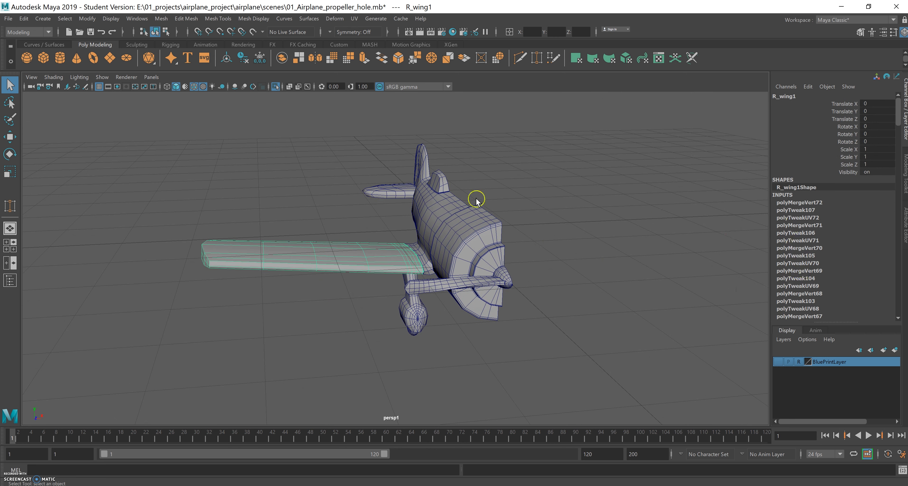
click(23, 18)
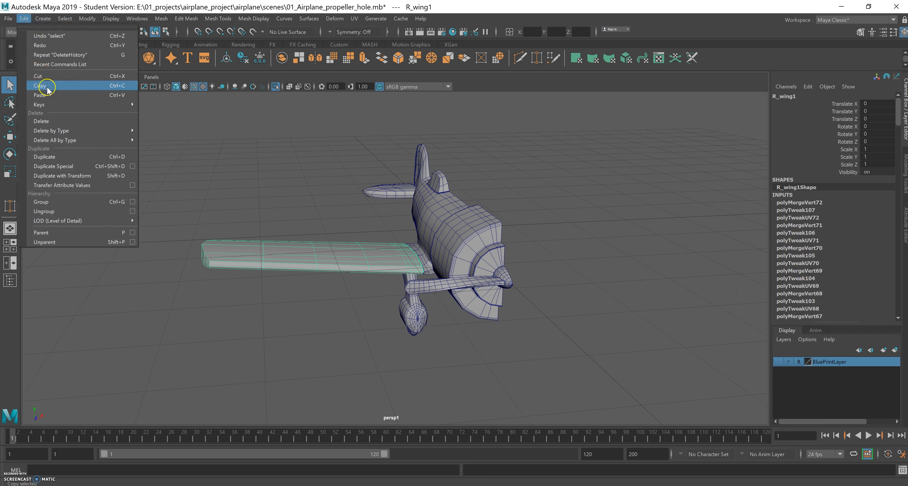
mouse_move(67, 130)
click(162, 143)
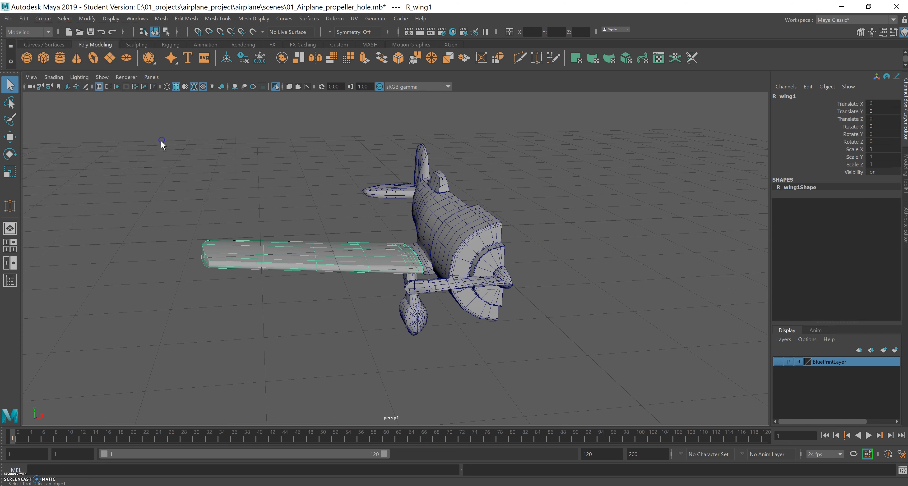
Delete the construction history of the landing gear strut under the wing and freeze its transformations.
alt+drag(506, 189, 522, 207)
alt+drag(508, 243, 518, 208)
alt+right_drag(532, 240, 563, 255)
alt+drag(479, 290, 495, 292)
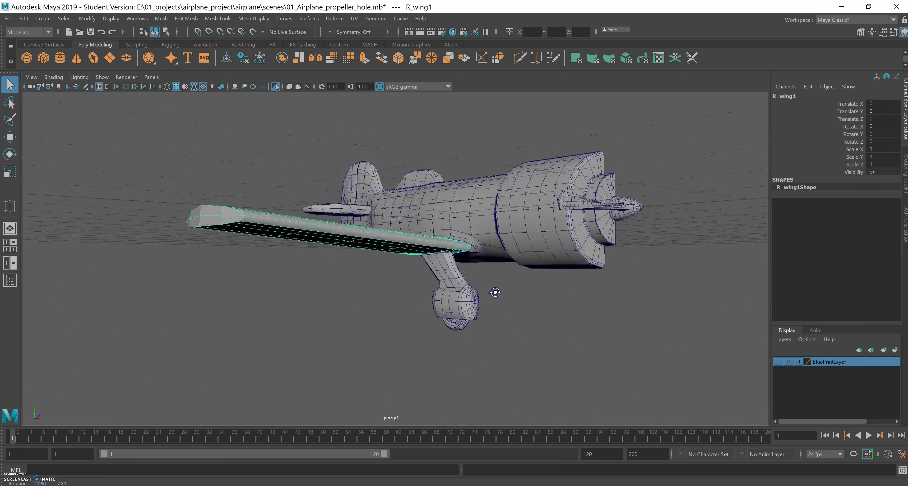
click(456, 277)
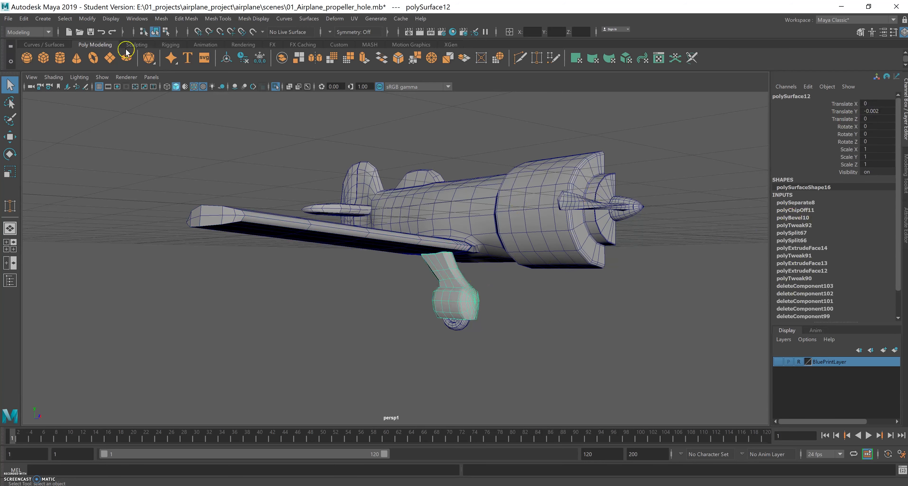
click(24, 19)
mouse_move(60, 107)
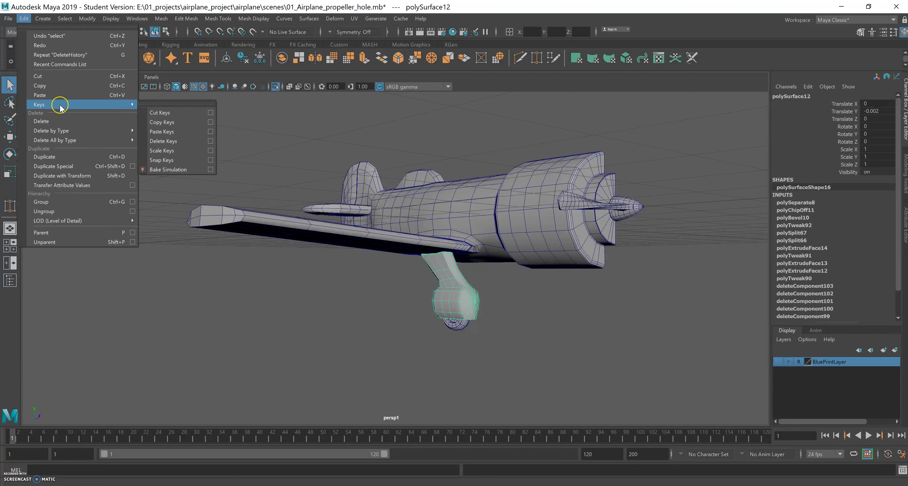
mouse_move(61, 131)
click(163, 139)
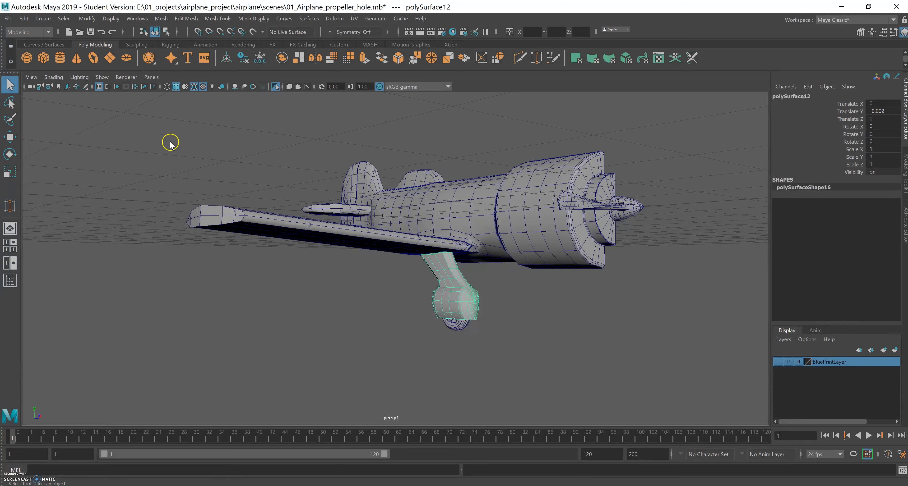
click(87, 18)
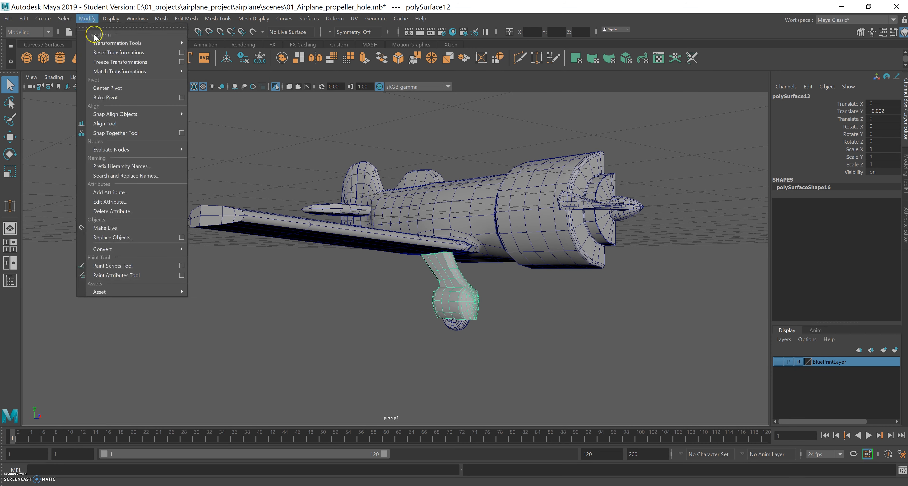
click(114, 62)
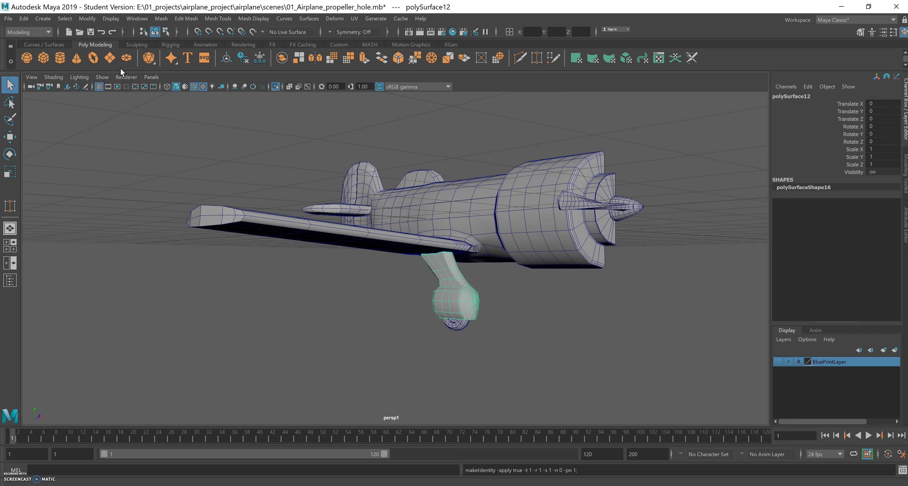
Center the pivot of the landing gear strut on its own geometry.
alt+drag(380, 192, 384, 204)
key(w)
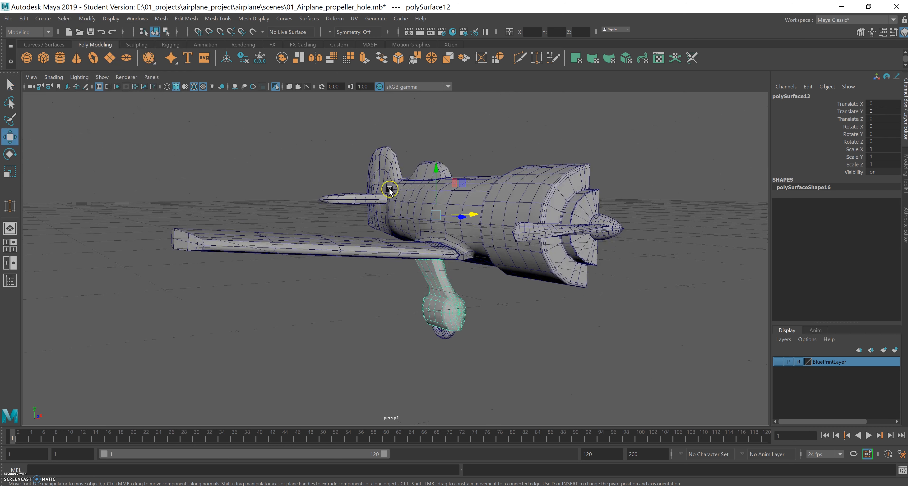
click(87, 20)
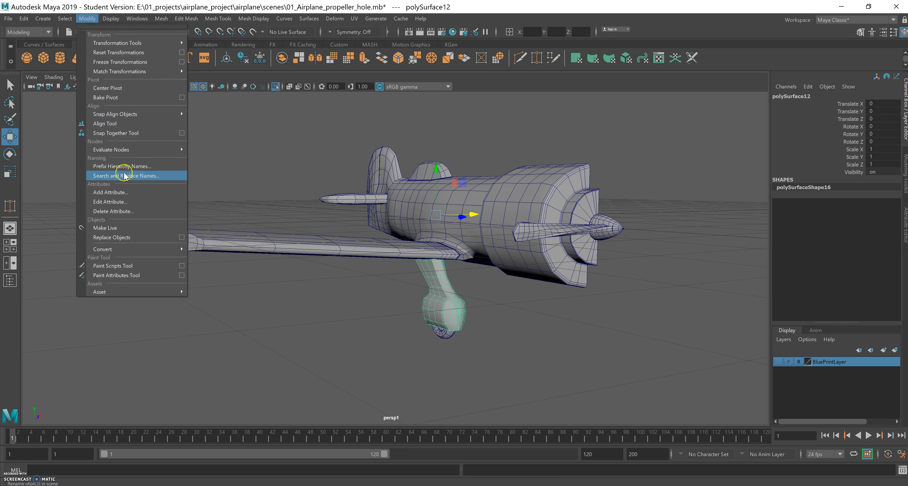
click(112, 88)
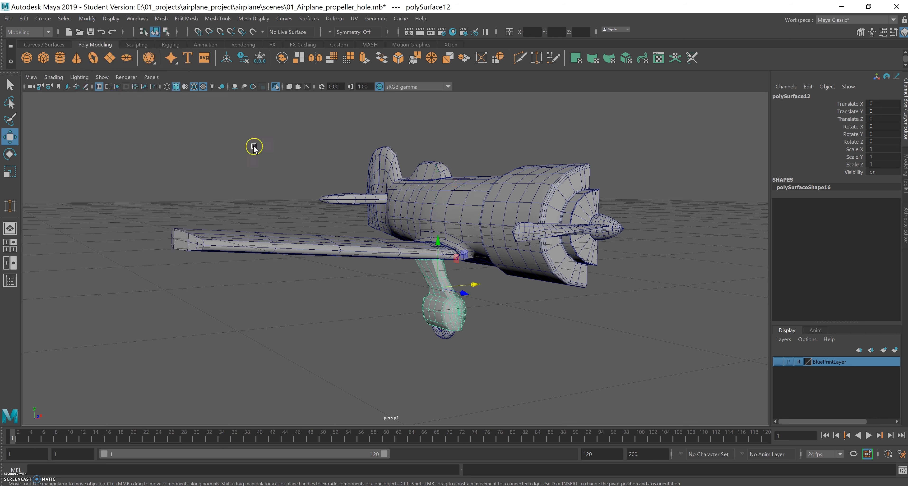
Check the transform values, construction history and pivots of the propeller and the right wing.
alt+drag(440, 223, 467, 215)
click(505, 150)
click(443, 171)
alt+drag(472, 167, 555, 190)
click(628, 236)
mouse_move(642, 249)
alt+mouse_down()
mouse_move(621, 264)
mouse_move(631, 263)
alt+mouse_up()
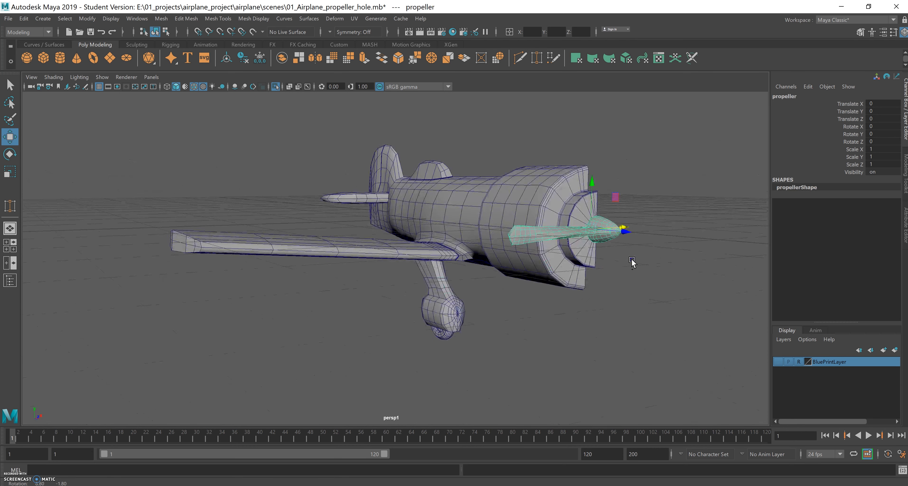
click(272, 245)
alt+drag(286, 267, 302, 286)
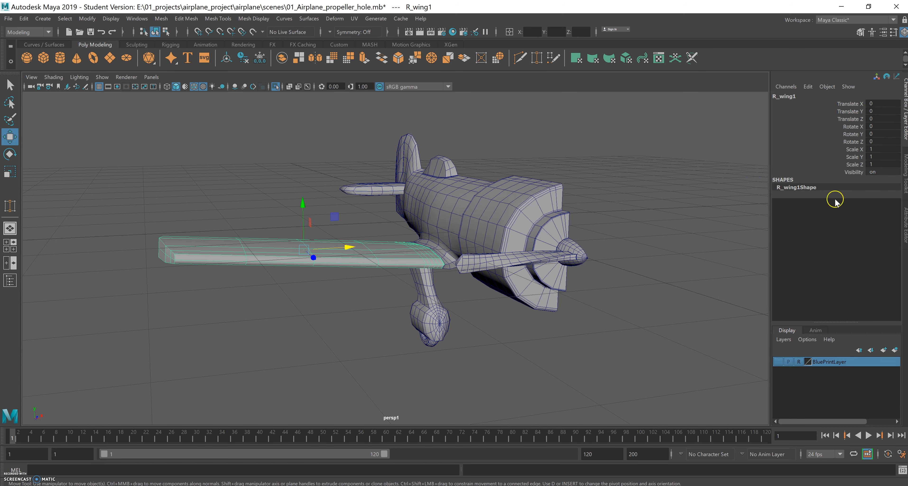
Delete the construction history of the right wheel and freeze its transformations.
alt+drag(424, 270, 463, 339)
click(455, 331)
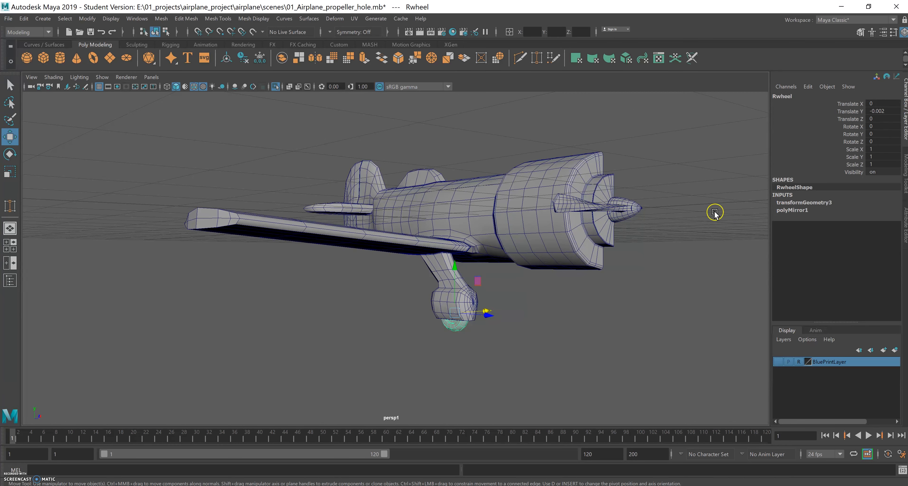
click(23, 18)
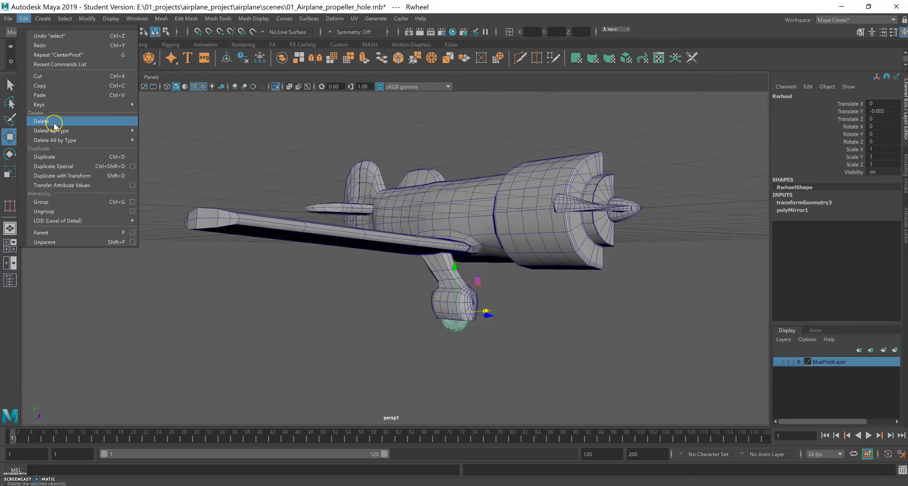
mouse_move(105, 131)
click(157, 137)
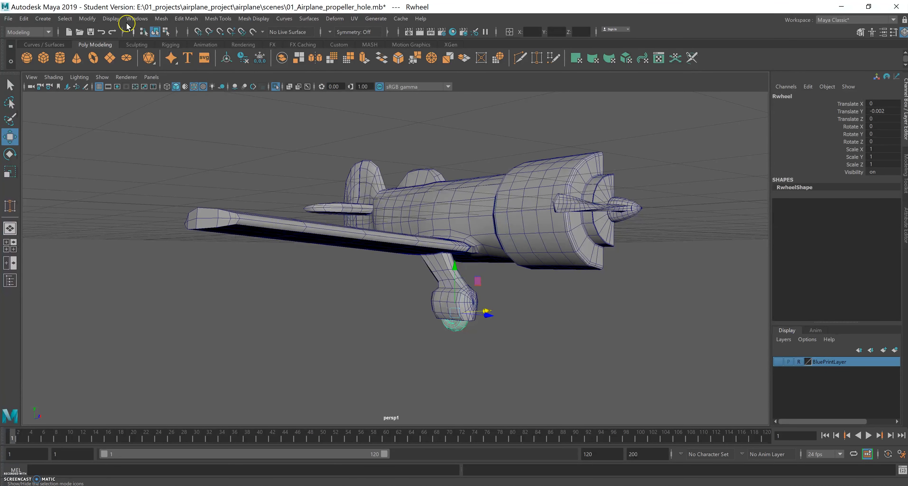
click(87, 18)
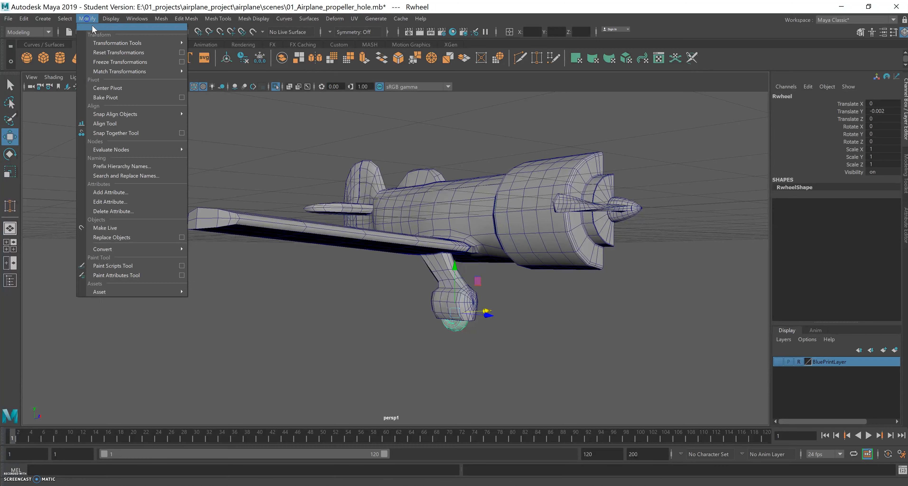
click(116, 62)
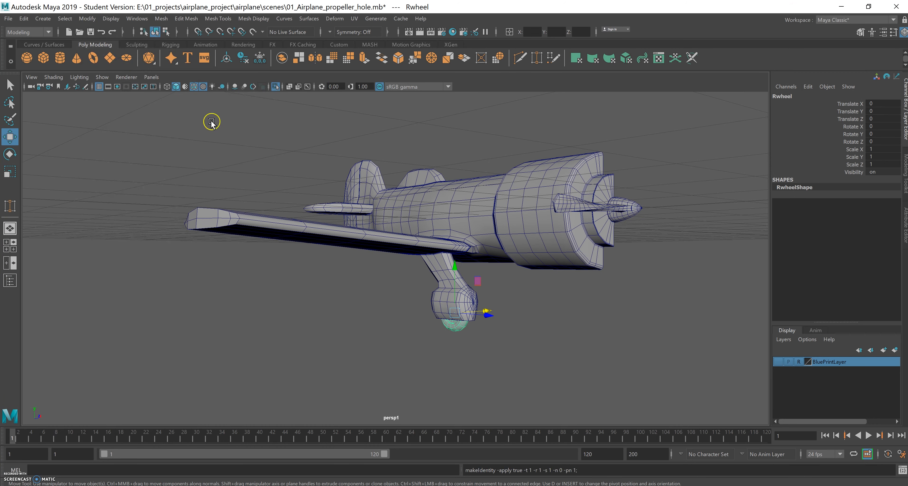
Delete the construction history of the right elevator and freeze its transformations.
alt+drag(420, 240, 392, 221)
click(366, 173)
alt+drag(367, 173, 342, 238)
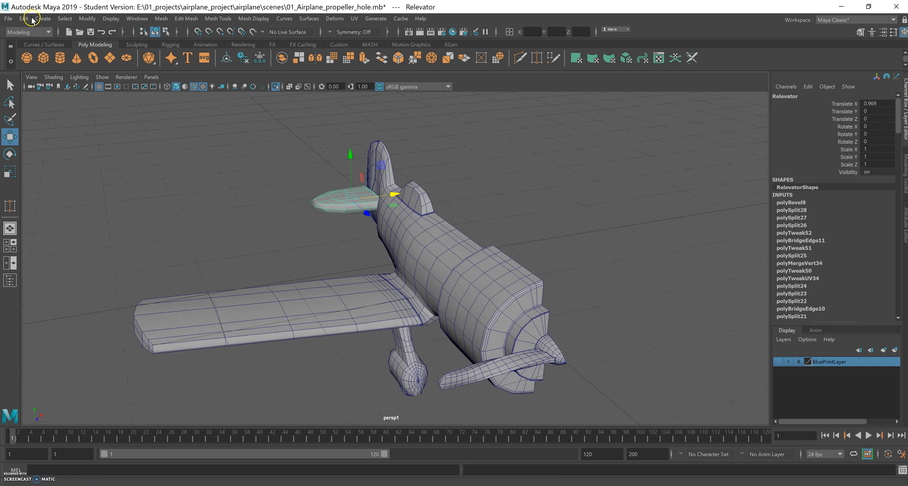
click(23, 18)
mouse_move(60, 129)
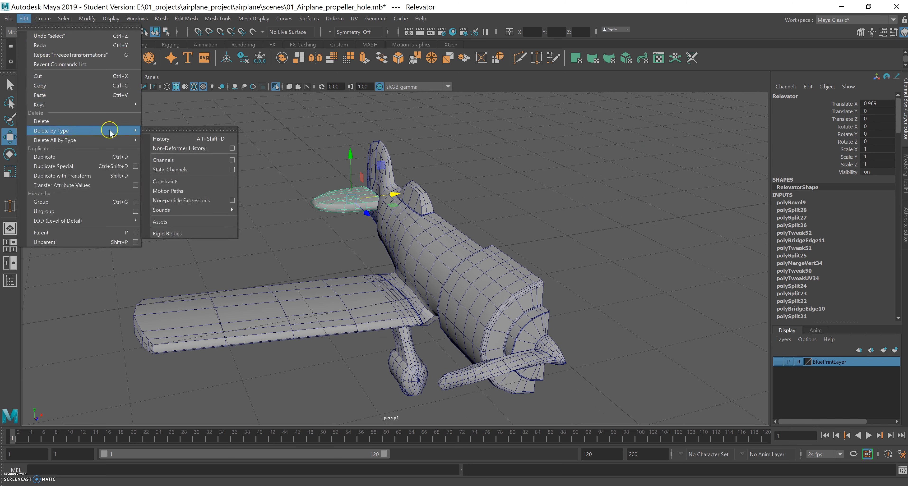
click(165, 140)
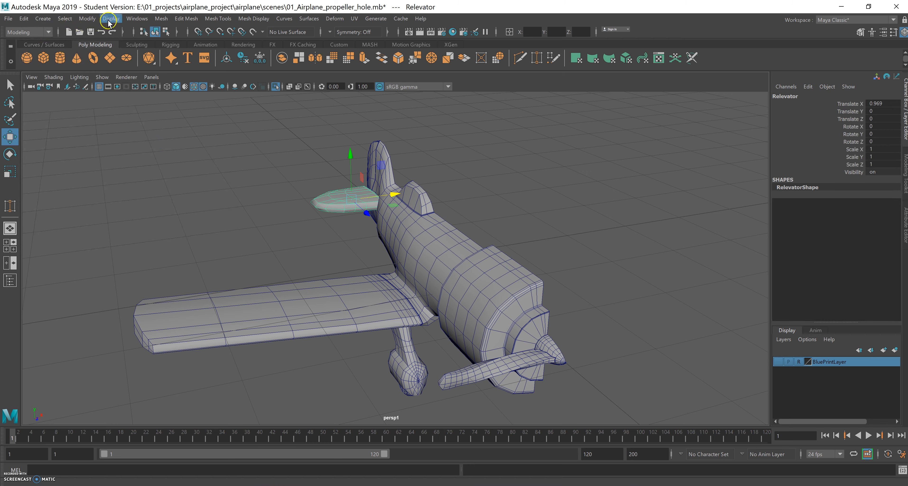
click(87, 19)
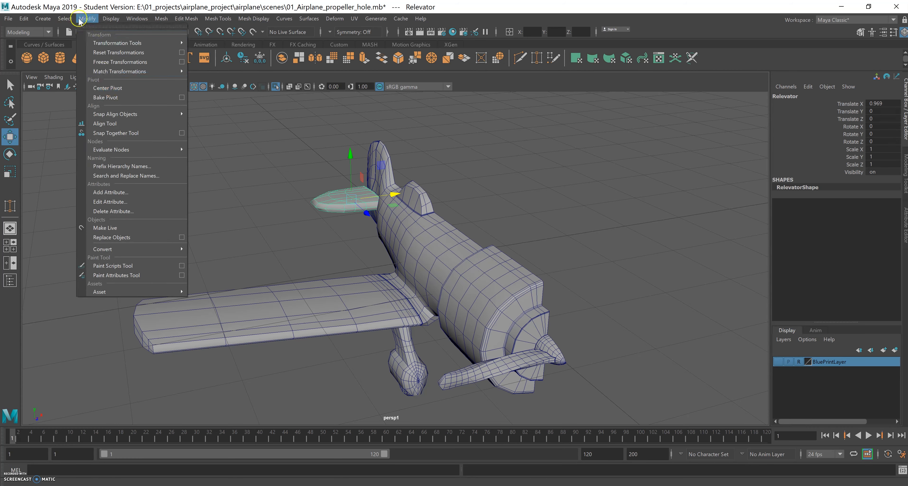
click(115, 64)
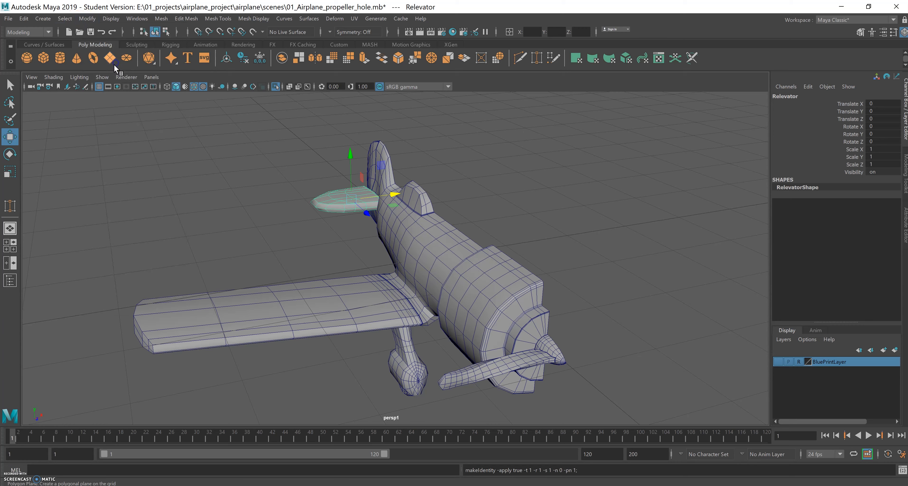
alt+drag(385, 152, 387, 152)
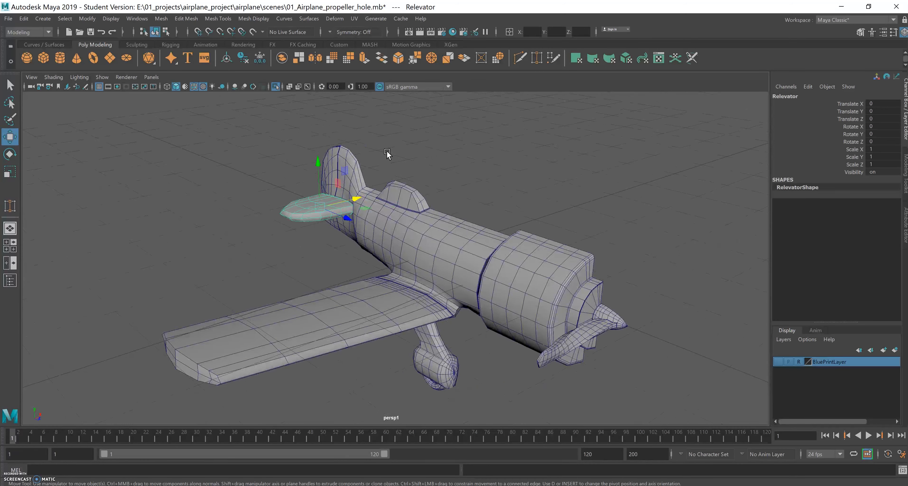
Delete the construction history of the rudder and freeze its transformations.
click(327, 145)
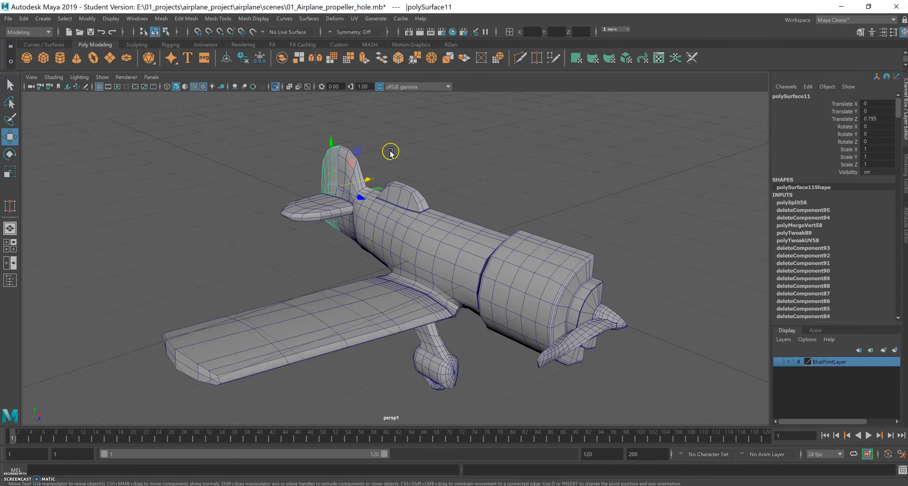
click(23, 18)
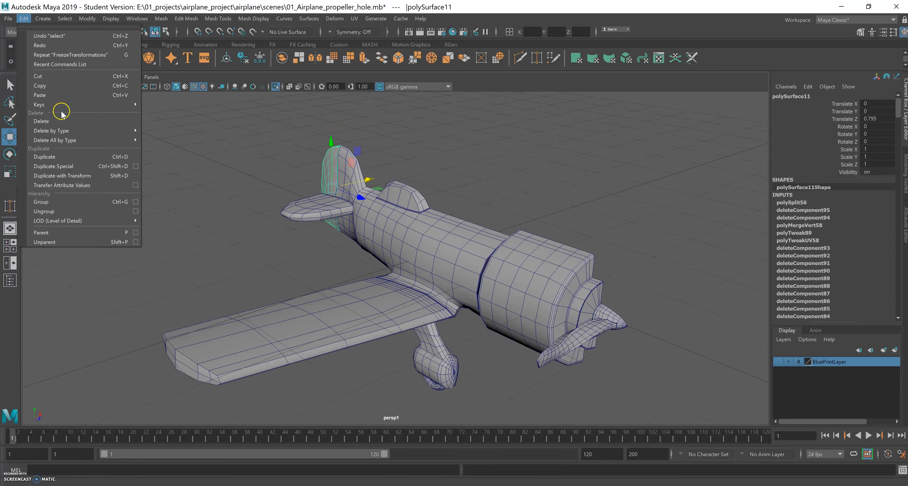
mouse_move(61, 132)
click(161, 138)
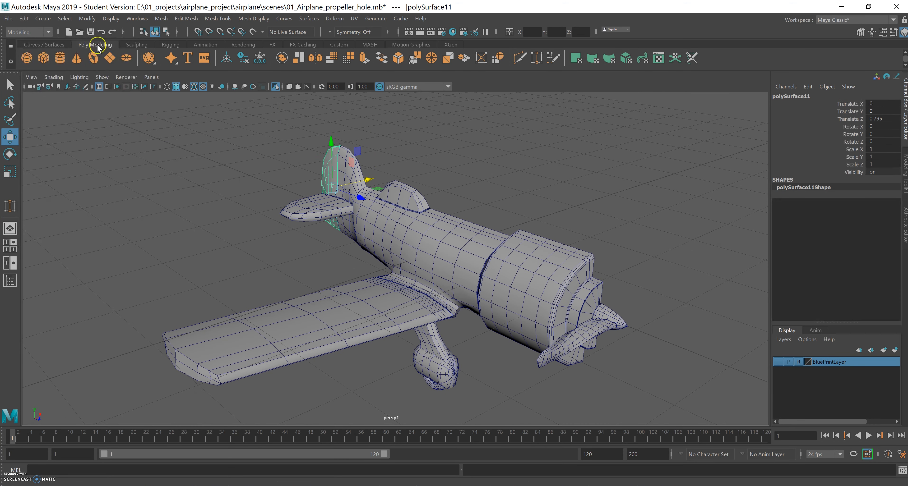
click(87, 19)
click(131, 60)
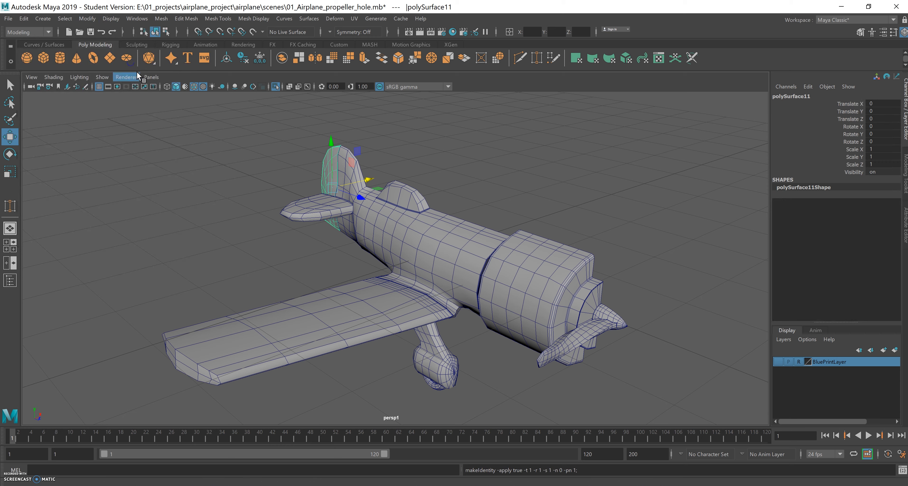
Mirror the fuselage half across the X axis with its border merged.
alt+drag(436, 139, 516, 235)
click(10, 85)
click(478, 225)
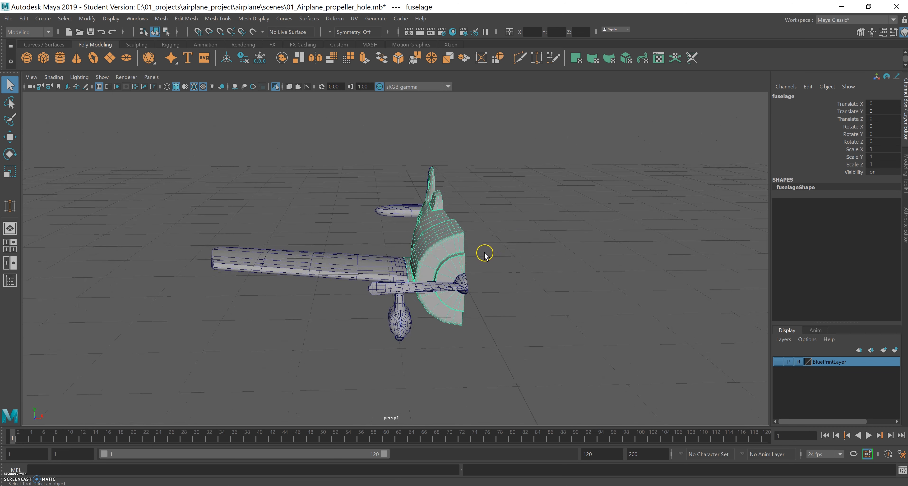
key(ctrl+z)
key(t)
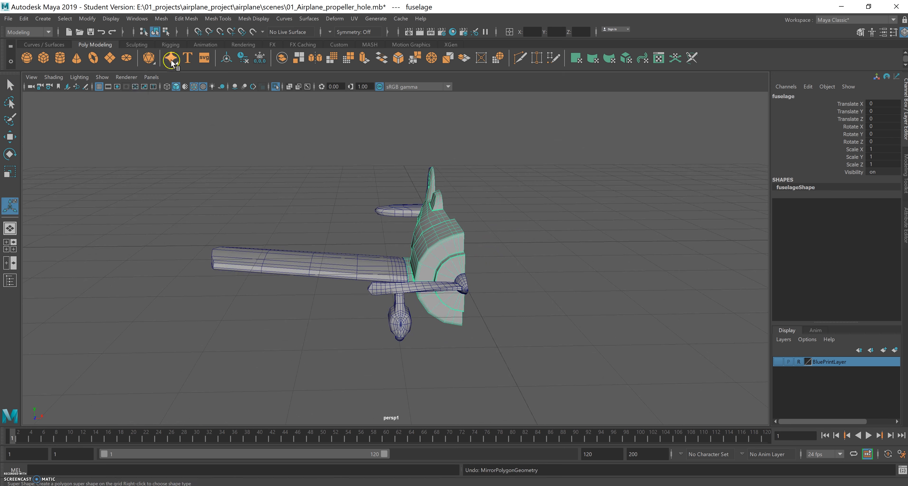
click(162, 20)
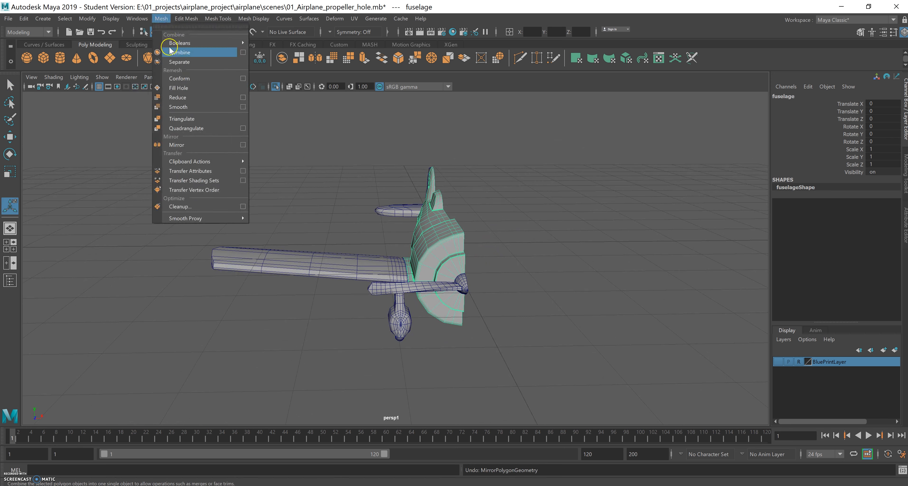
click(176, 145)
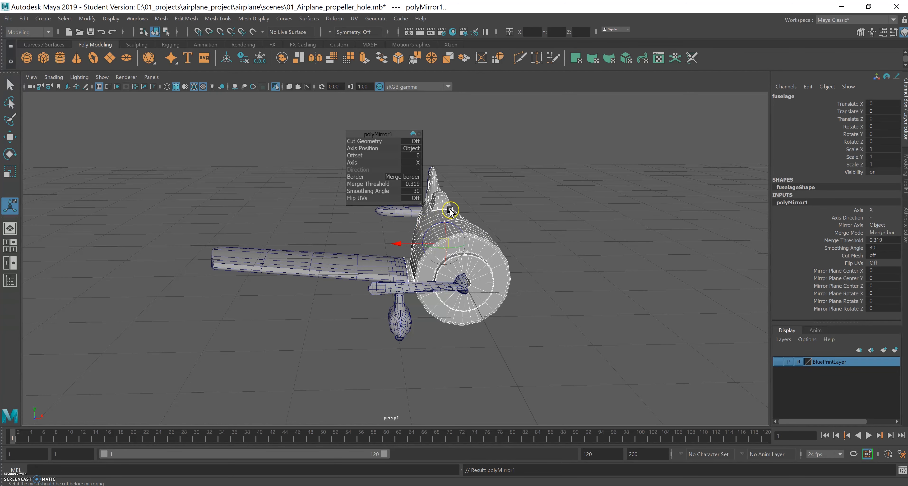
Mirror the propeller across the X axis with the same mirror settings.
alt+drag(453, 225, 330, 298)
click(317, 305)
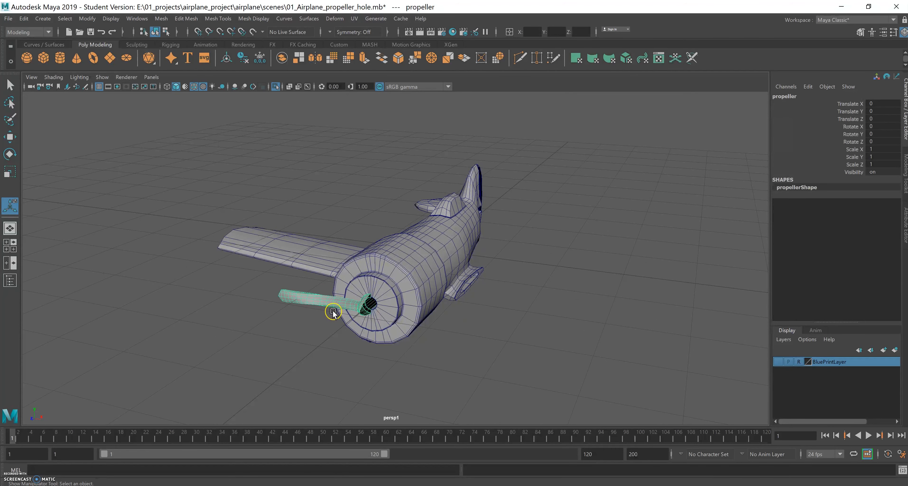
key(g)
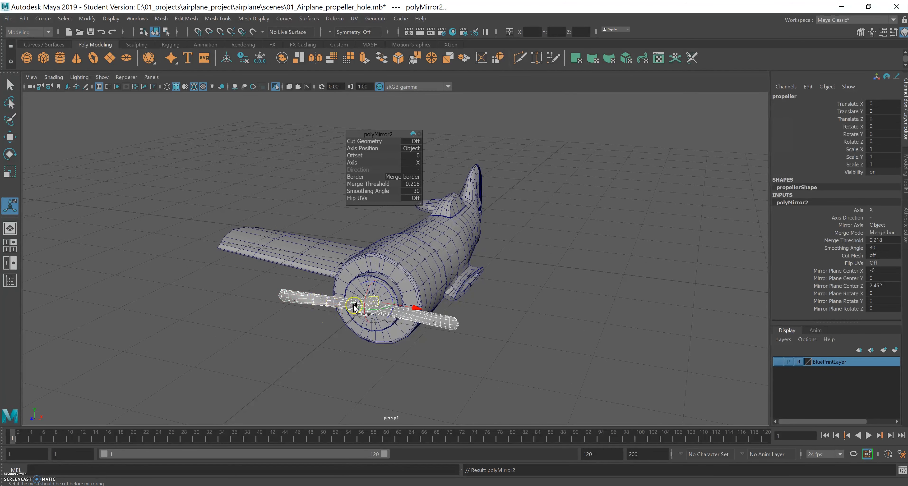
Mirror the rudder across the X axis with the same mirror settings.
alt+drag(494, 231, 474, 232)
click(539, 199)
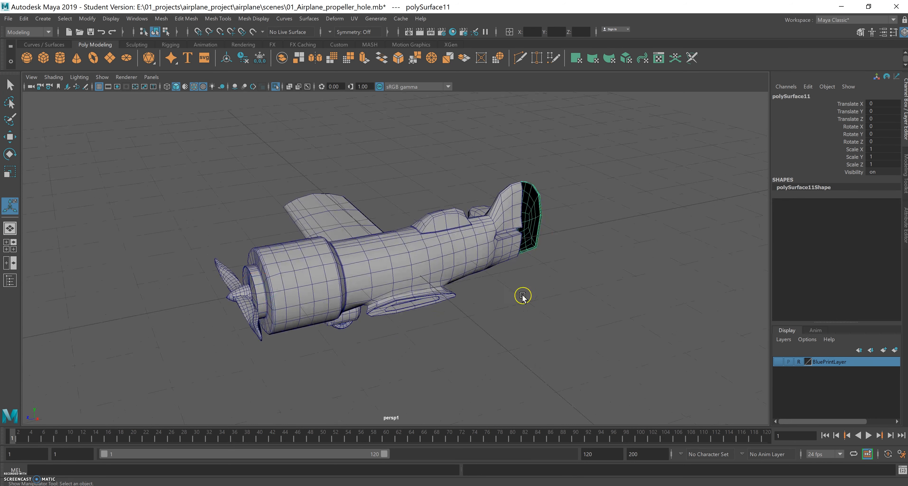
key(g)
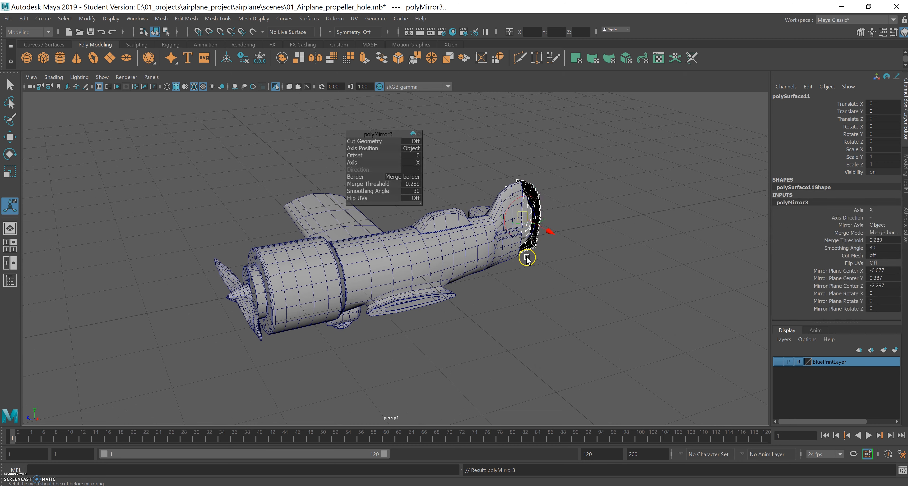
Shift the rudder's mirror plane onto the airplane's centerline with an offset of 0.0769.
alt+drag(516, 272, 584, 257)
alt+drag(489, 260, 344, 329)
drag(344, 328, 344, 329)
alt+drag(420, 324, 452, 311)
alt+middle_drag(362, 264, 279, 288)
alt+drag(370, 272, 403, 267)
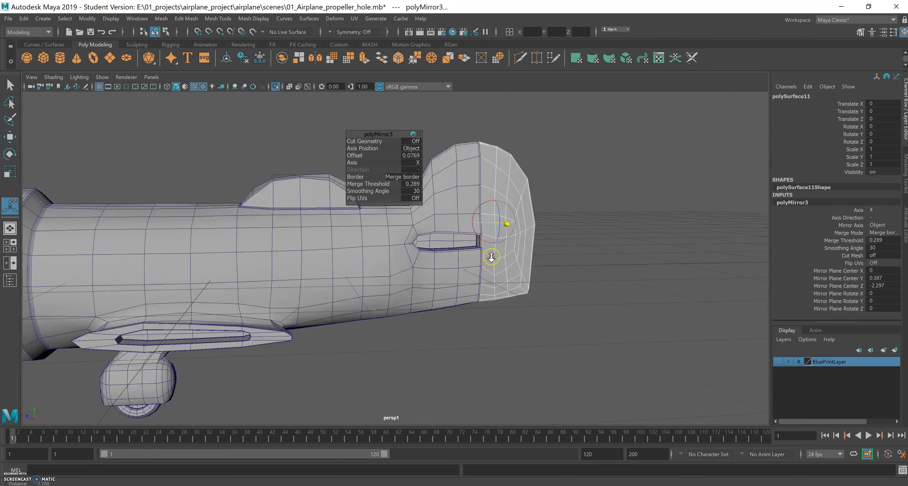
Examine the mirrored rudder from several sides and clear the selection.
scroll(403, 267, up, 3)
alt+middle_drag(403, 267, 359, 271)
alt+drag(359, 272, 382, 322)
alt+right_drag(382, 323, 272, 270)
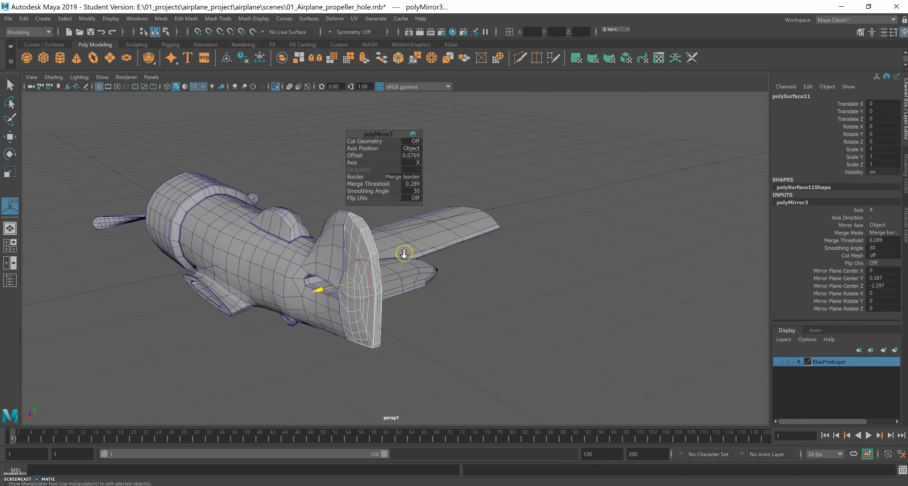
alt+right_drag(395, 255, 284, 266)
alt+drag(310, 279, 390, 310)
alt+middle_drag(385, 309, 385, 277)
alt+drag(385, 278, 420, 288)
click(11, 86)
click(477, 190)
alt+drag(471, 229, 517, 240)
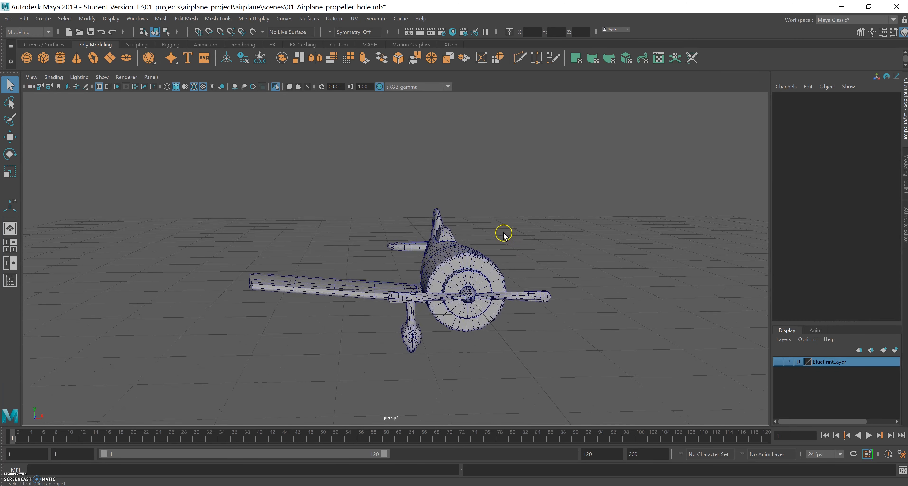
Center the pivot of the right wing on its own geometry.
click(354, 289)
alt+drag(350, 339, 431, 331)
scroll(432, 330, up, 3)
alt+middle_drag(434, 317, 431, 319)
alt+drag(430, 319, 451, 315)
click(361, 266)
alt+drag(366, 286, 375, 310)
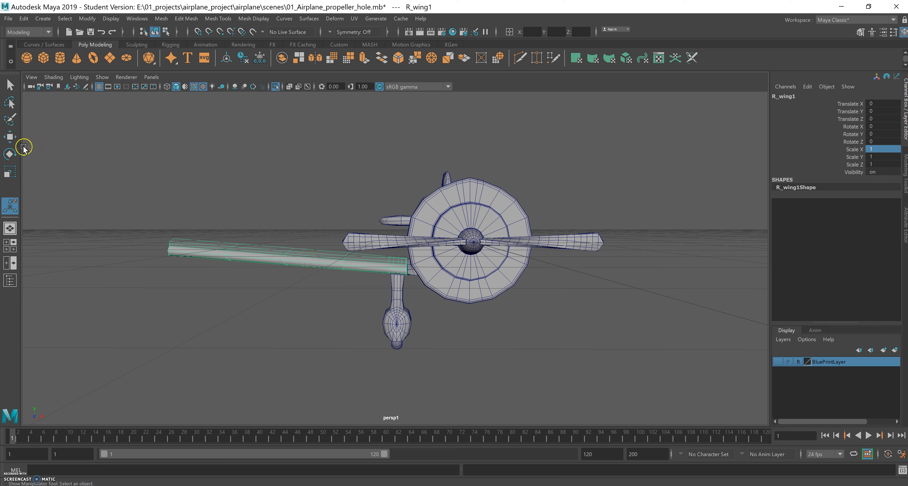
click(9, 137)
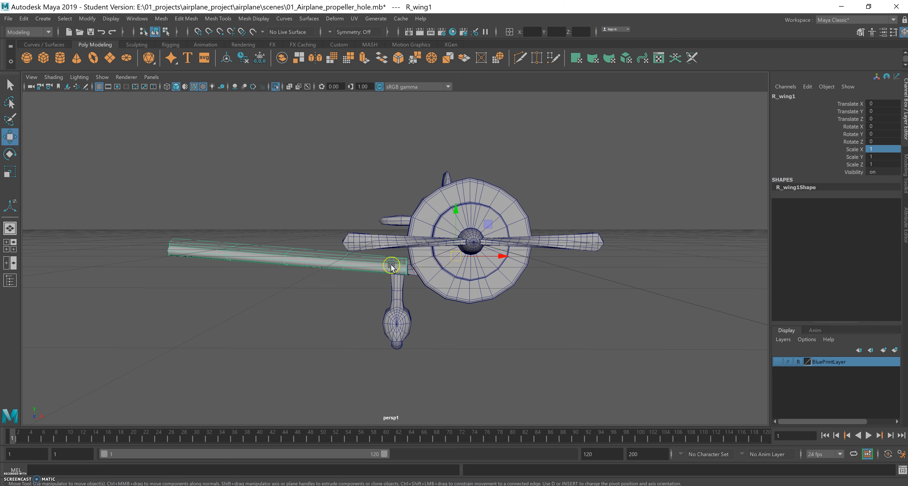
click(87, 19)
click(105, 88)
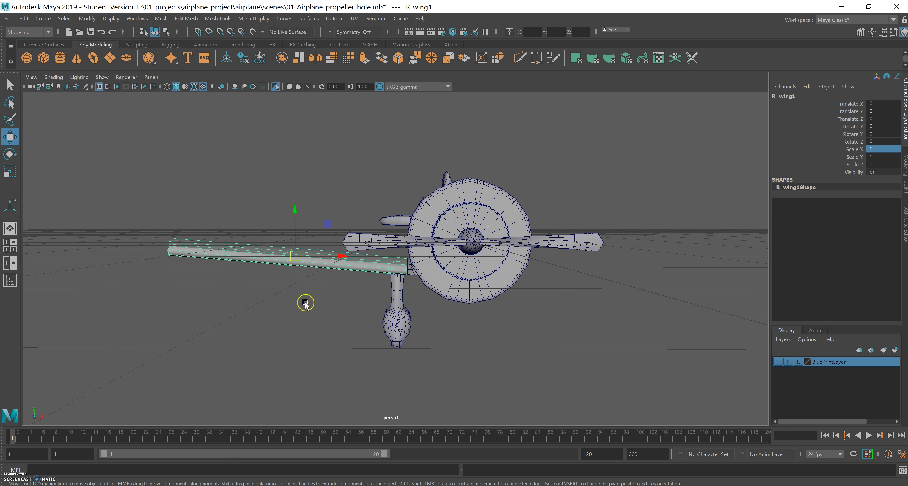
Move the right wing's pivot horizontally to the airplane's centerline in the front view.
alt+drag(304, 321, 379, 302)
alt+right_drag(379, 303, 386, 303)
key(space)
key(space)
key(d)
drag(276, 283, 494, 284)
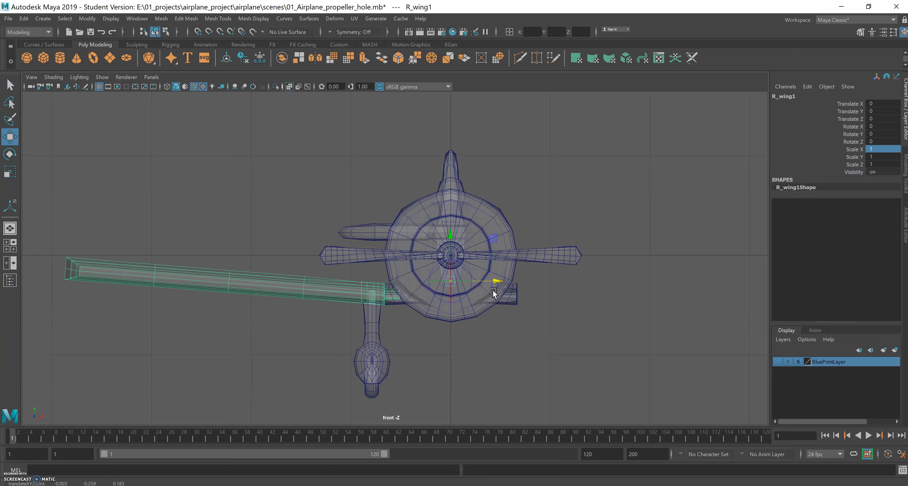
key(d)
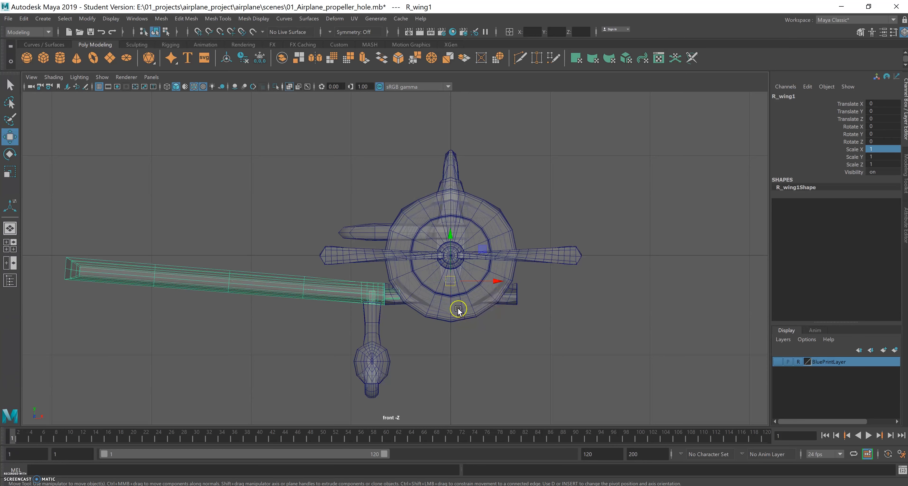
Duplicate the right wing's faces into a separate mesh.
click(186, 19)
click(196, 290)
Try to mirror both selected wing meshes by setting their Scale X to -1.
click(870, 150)
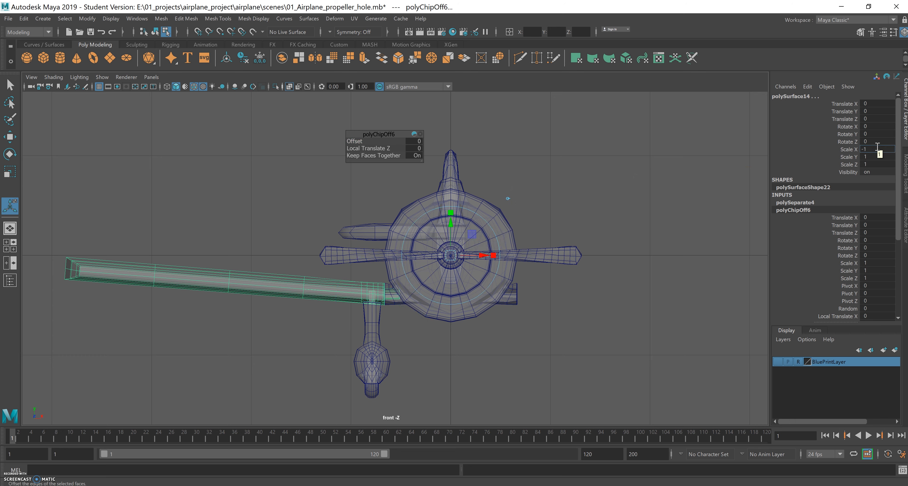
text(-1)
key(Return)
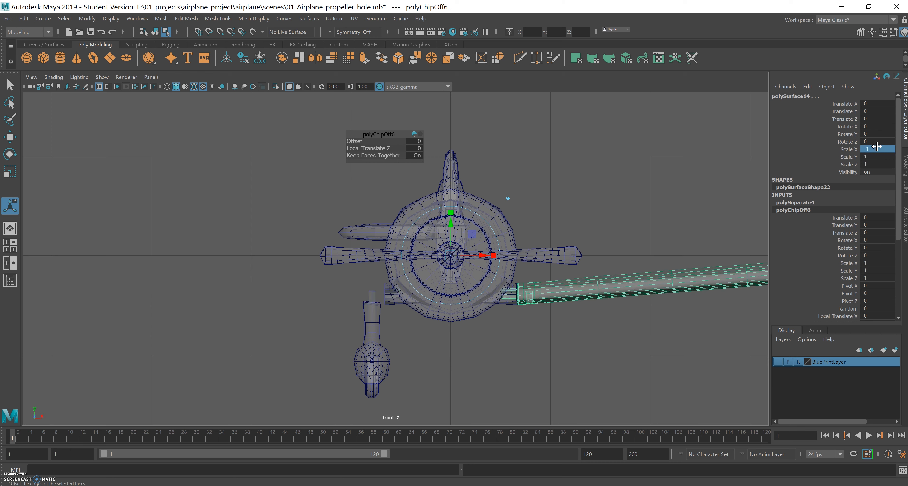
key(ctrl+z)
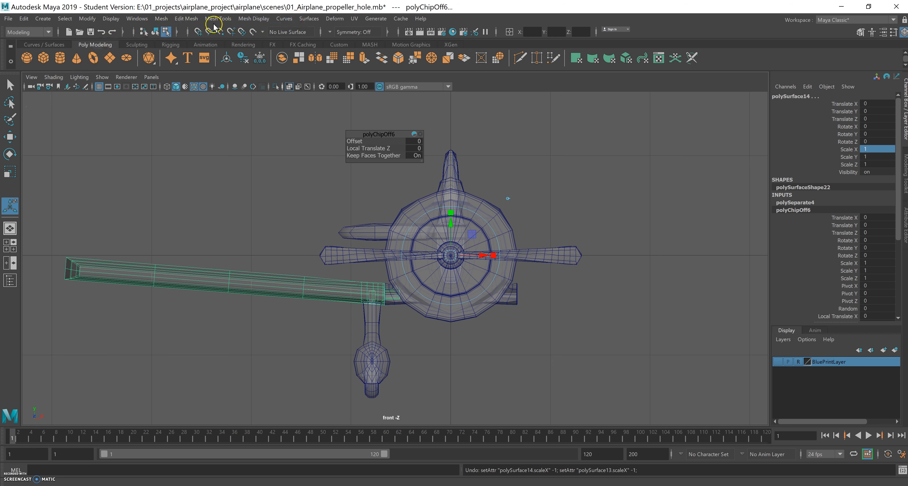
Show the Outliner, select only the duplicated wing mesh polySurface14, and flip it to the opposite side with Scale X -1.
click(138, 22)
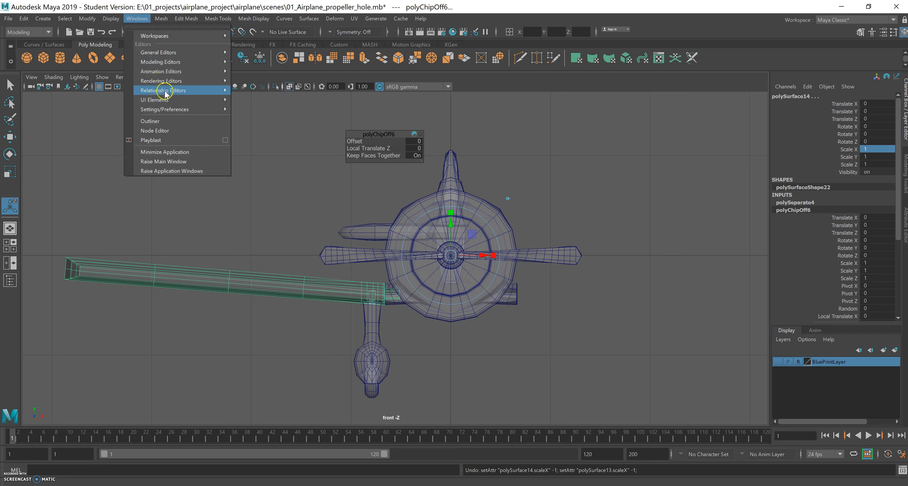
click(155, 122)
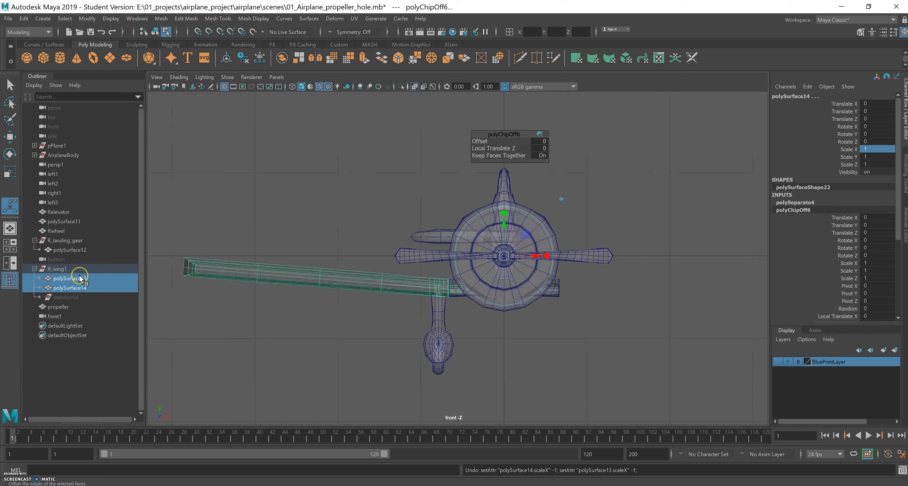
click(80, 288)
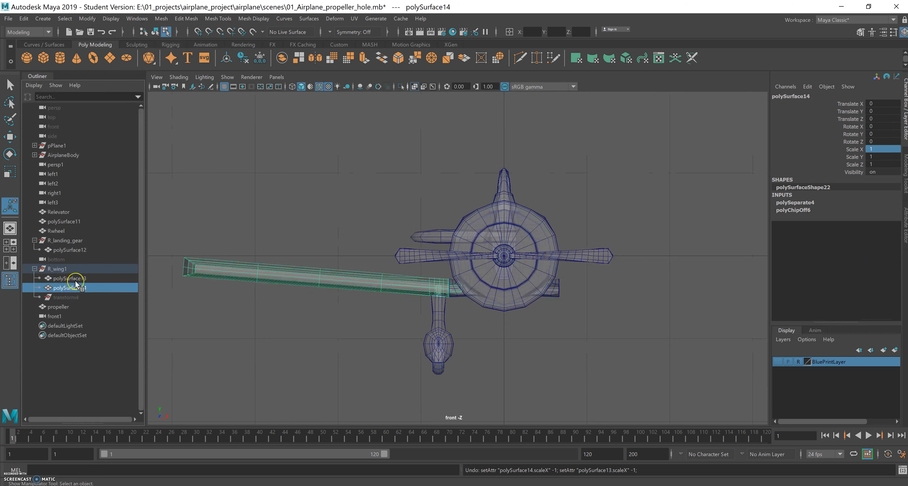
double_click(876, 150)
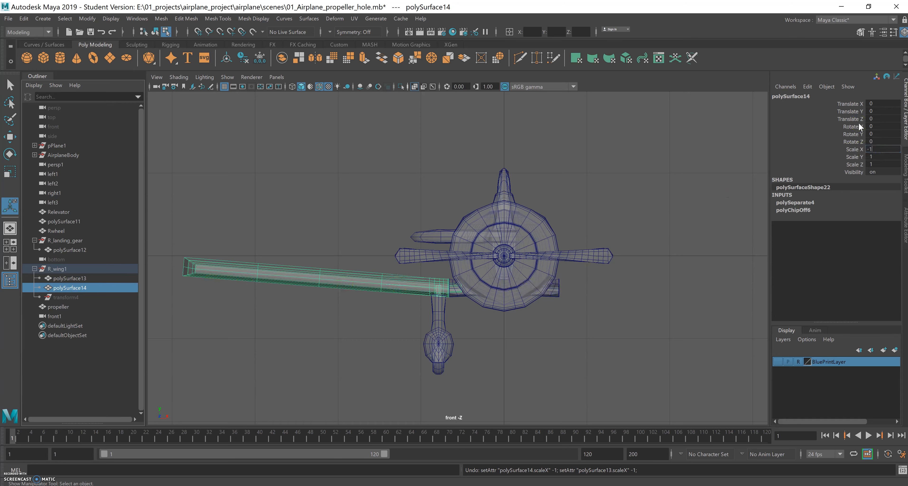
key(Return)
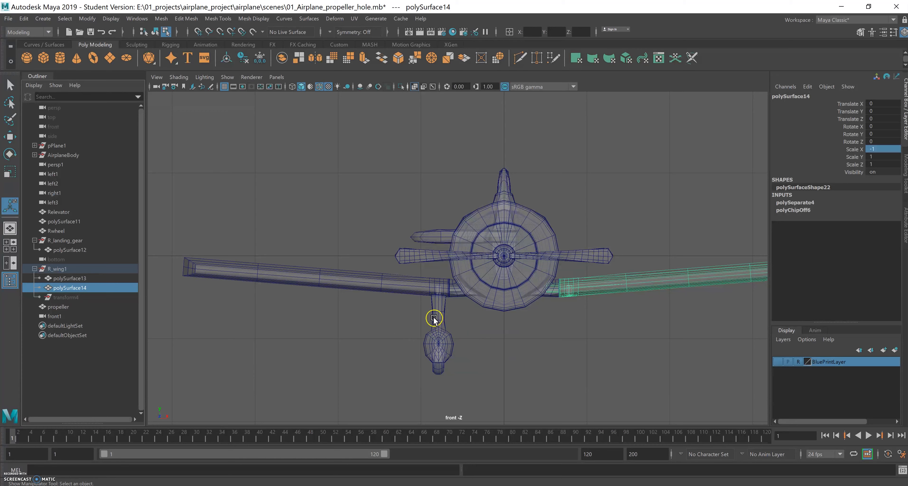
Select the landing gear strut in Object Mode and move its pivot horizontally to the airplane's centerline.
right_click(438, 314)
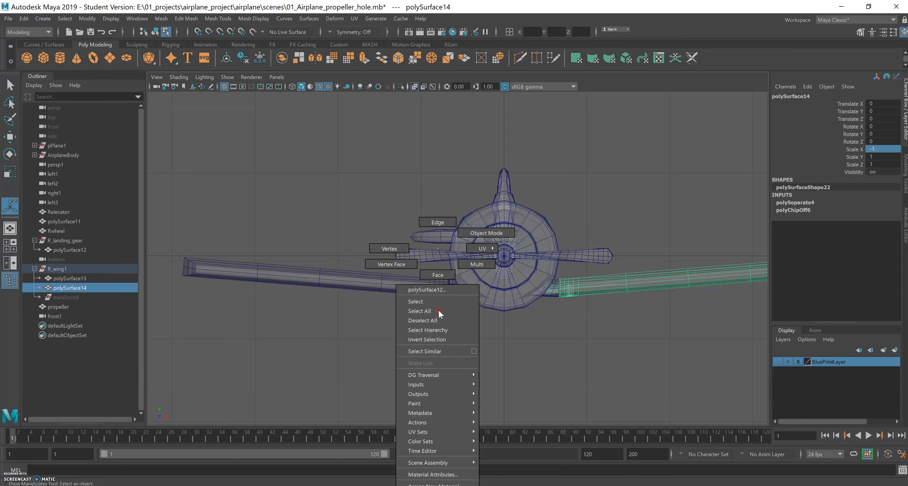
click(483, 234)
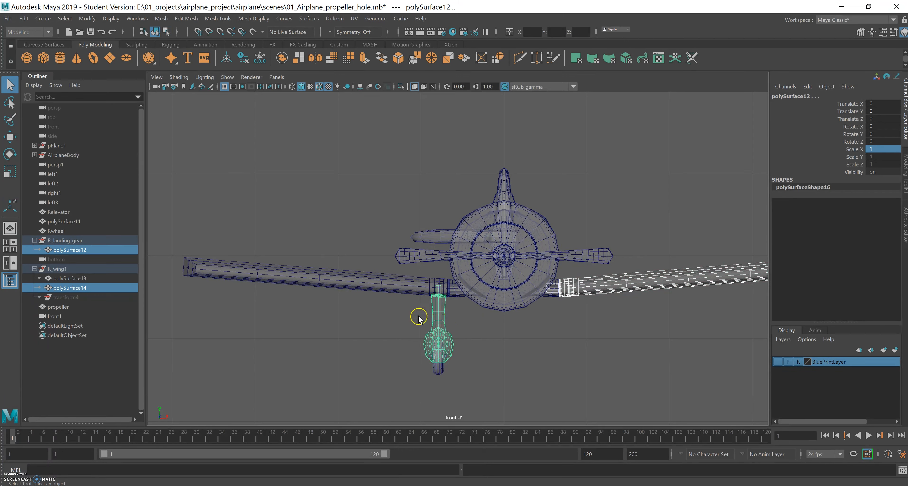
key(w)
key(d)
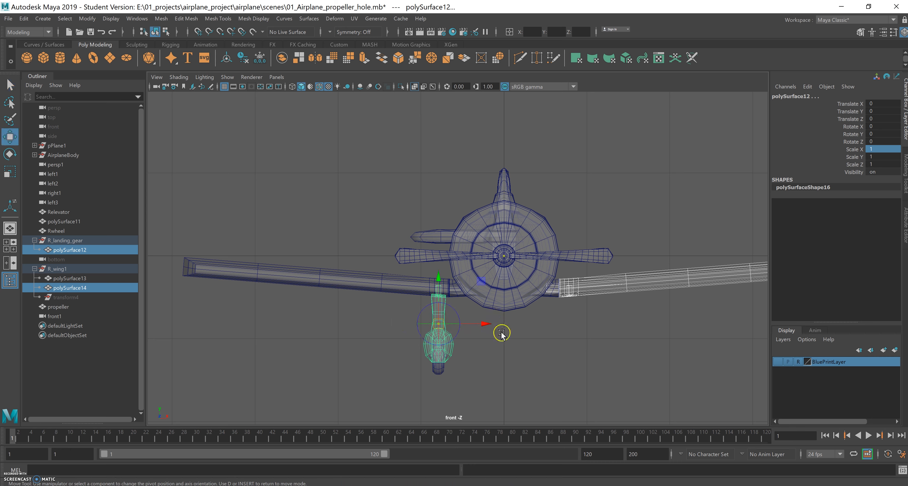
drag(483, 323, 528, 326)
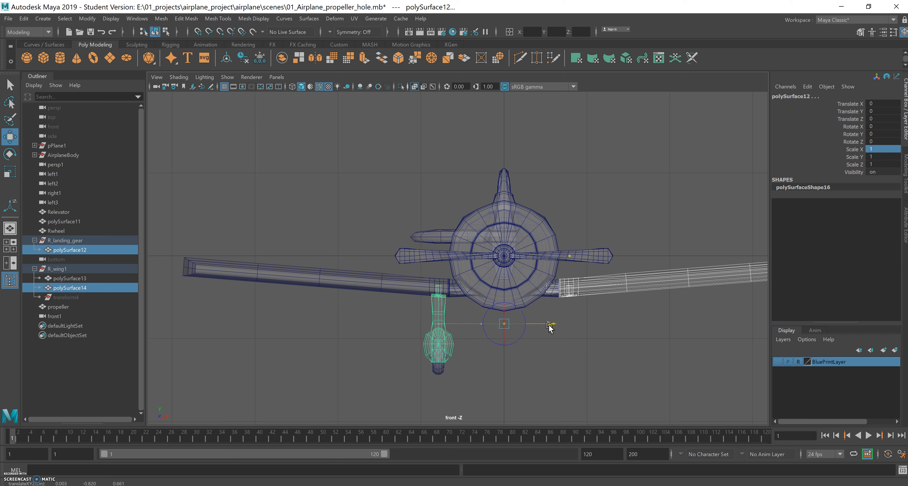
drag(552, 328, 552, 330)
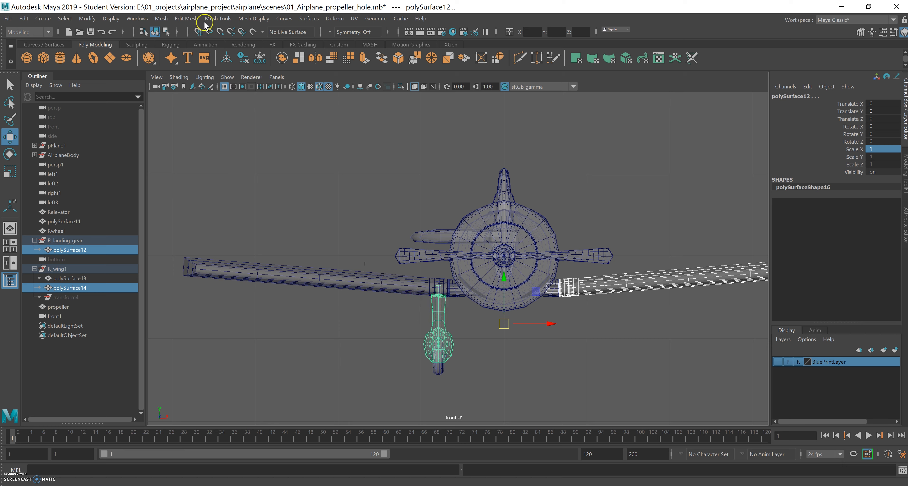
Try to duplicate the landing gear strut's faces while the flipped wing mesh is also selected.
click(186, 18)
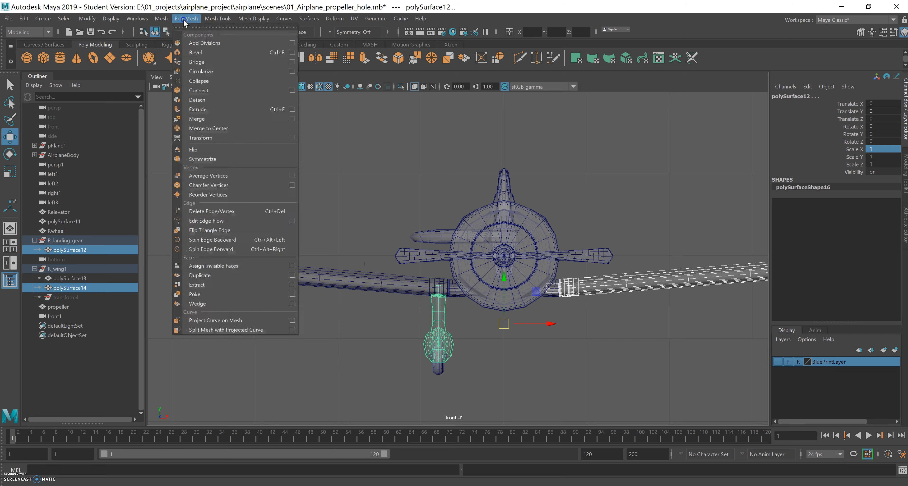
click(215, 277)
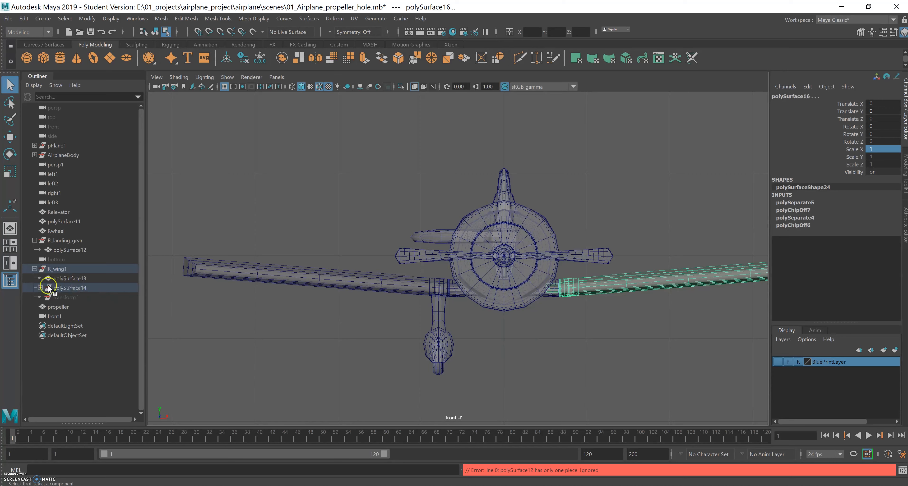
Inspect the meshes nested under polySurface14 in the Outliner and select the landing gear strut mesh polySurface12 in Object Mode.
click(40, 288)
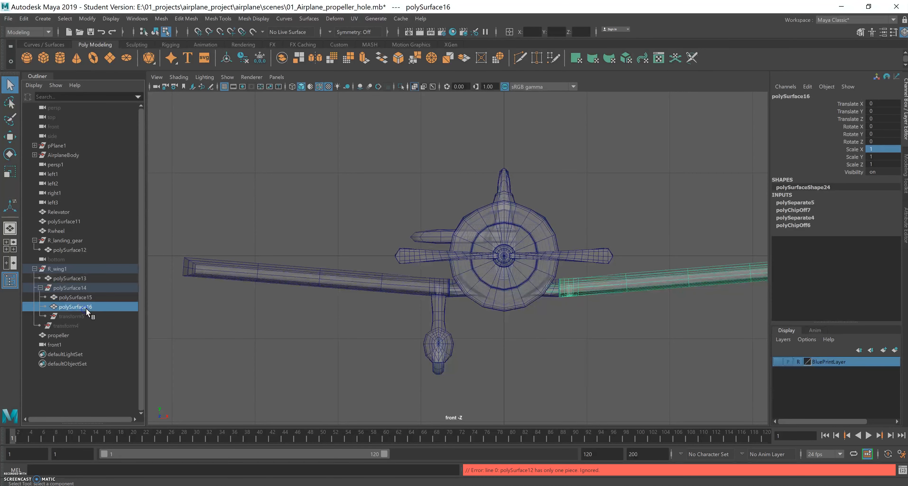
click(83, 298)
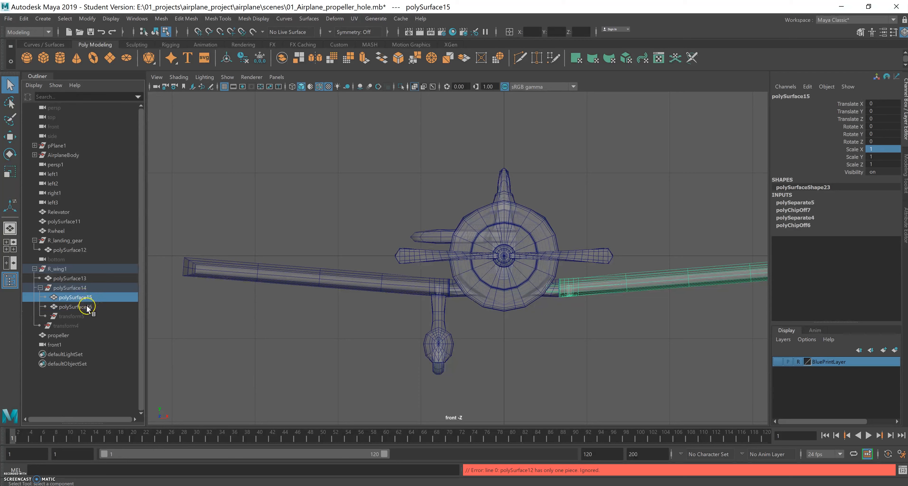
right_click(440, 312)
right_drag(440, 312, 488, 234)
click(386, 325)
click(436, 308)
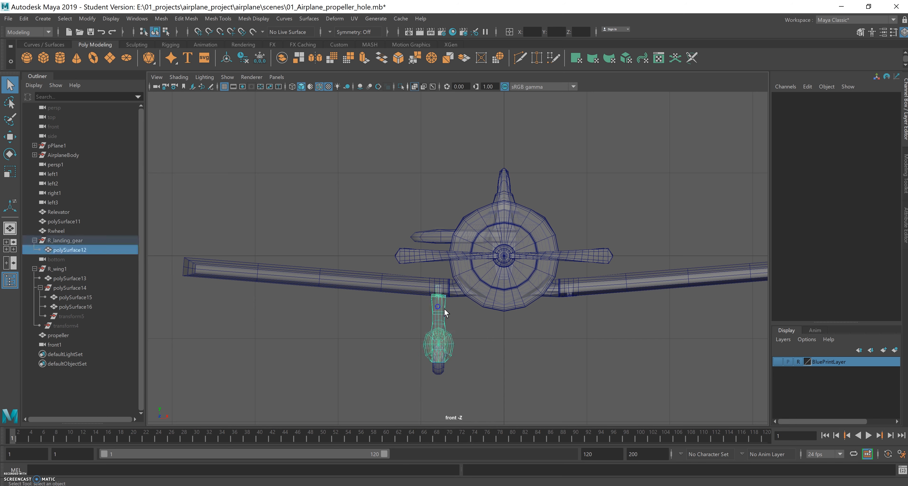
click(79, 251)
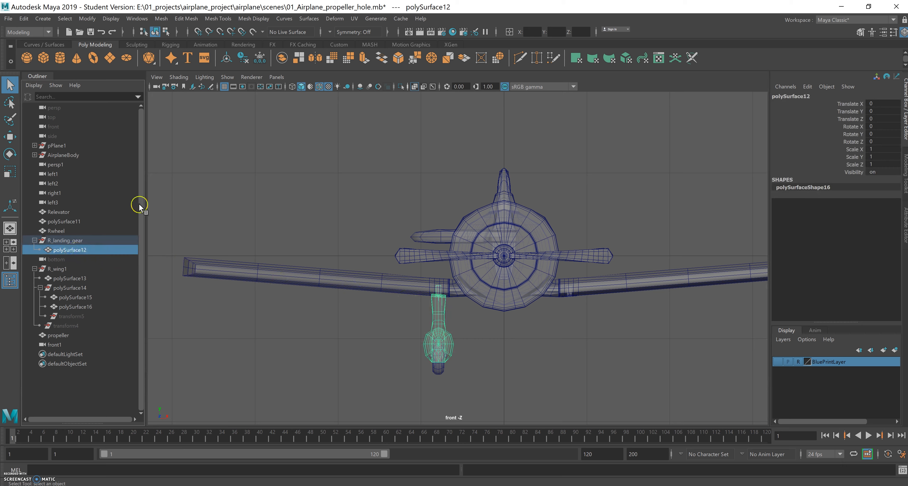
Try to duplicate the faces of the landing gear strut.
click(187, 18)
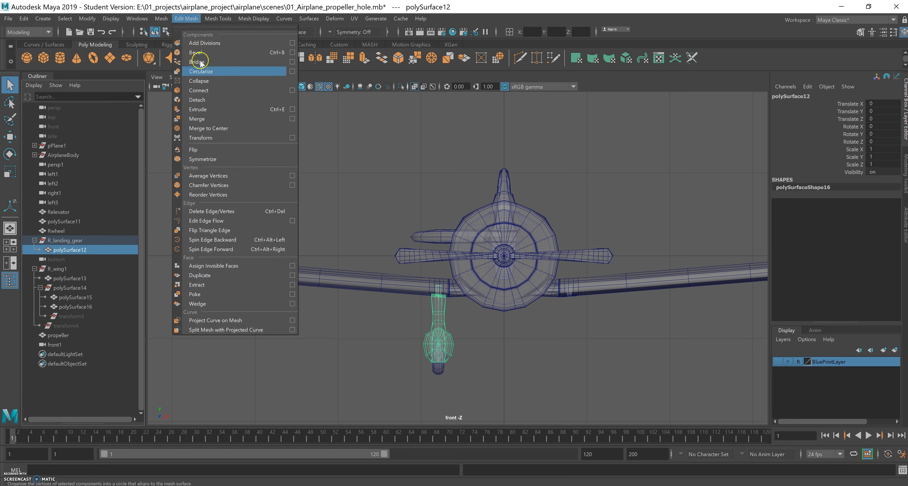
click(208, 285)
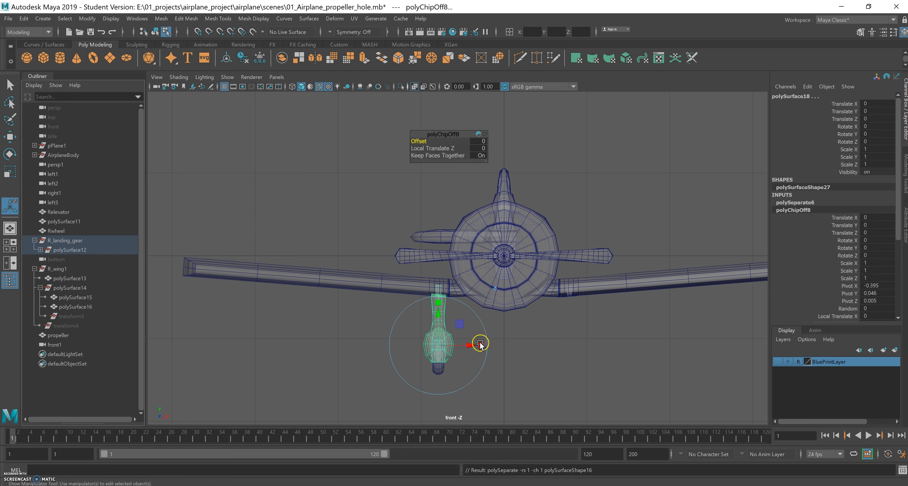
click(498, 291)
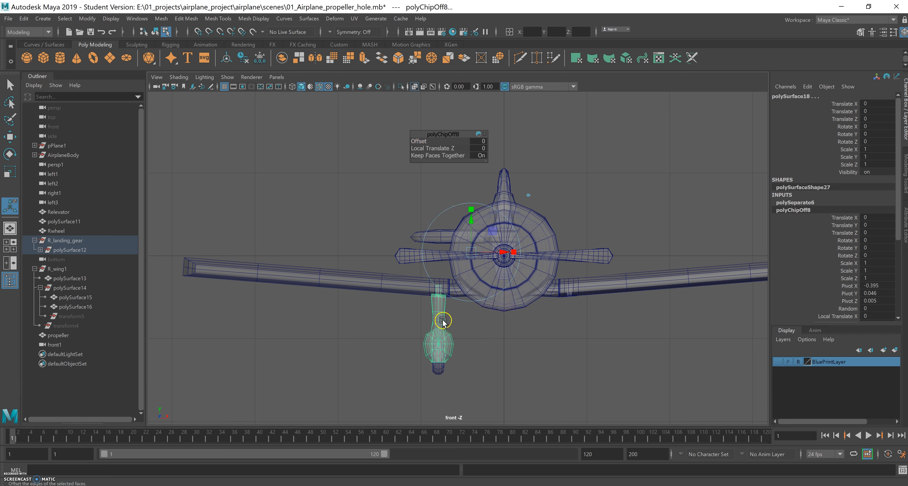
key(ctrl+z)
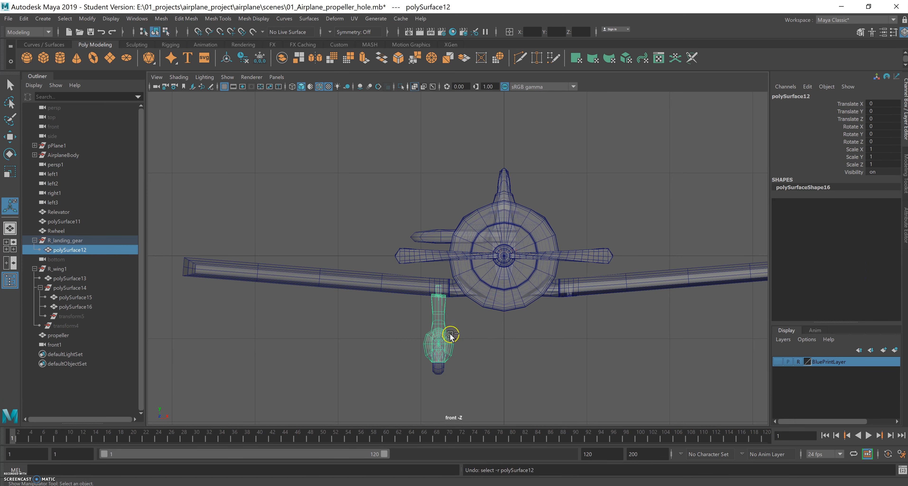
Reselect only the landing gear strut mesh polySurface12 and duplicate its faces.
click(453, 336)
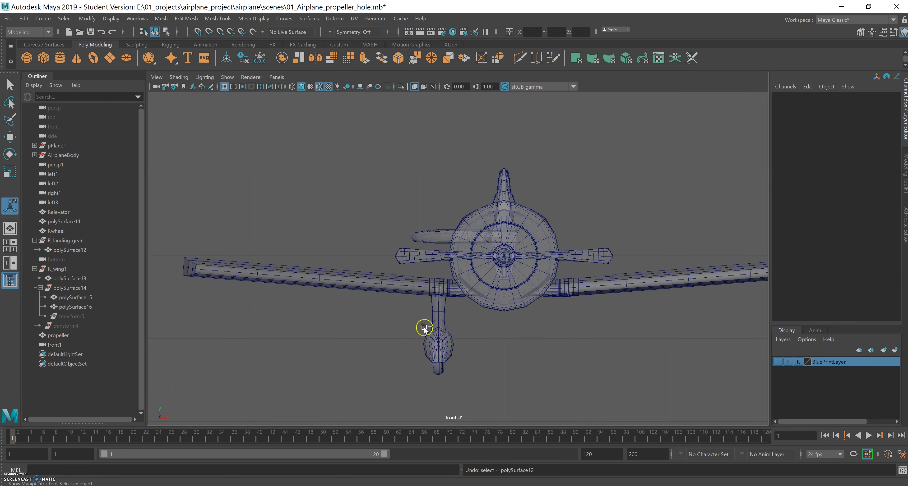
click(81, 251)
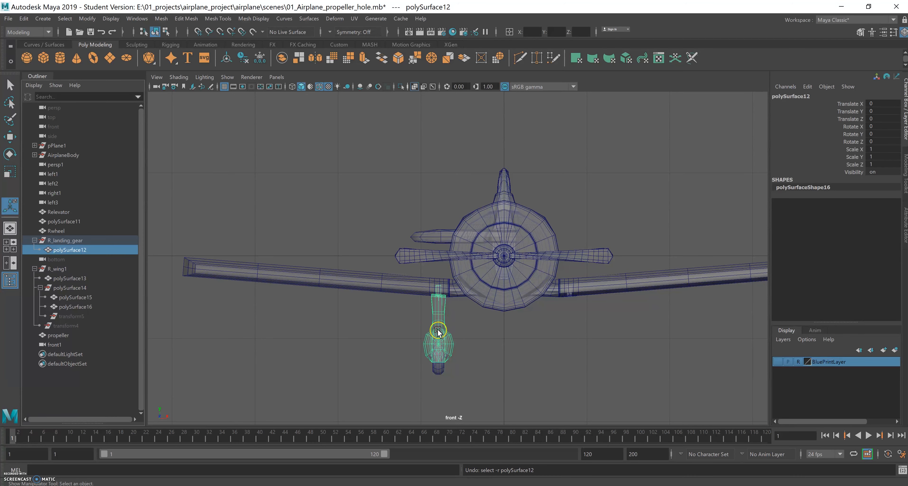
key(w)
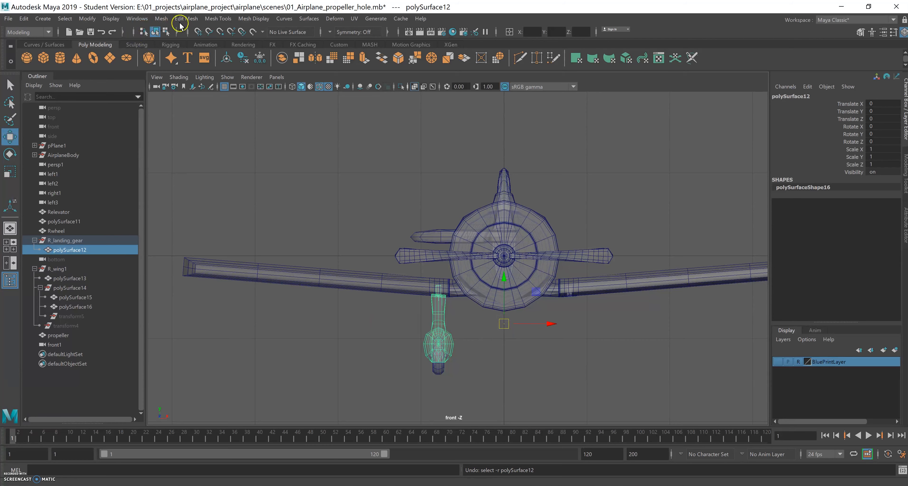
click(186, 20)
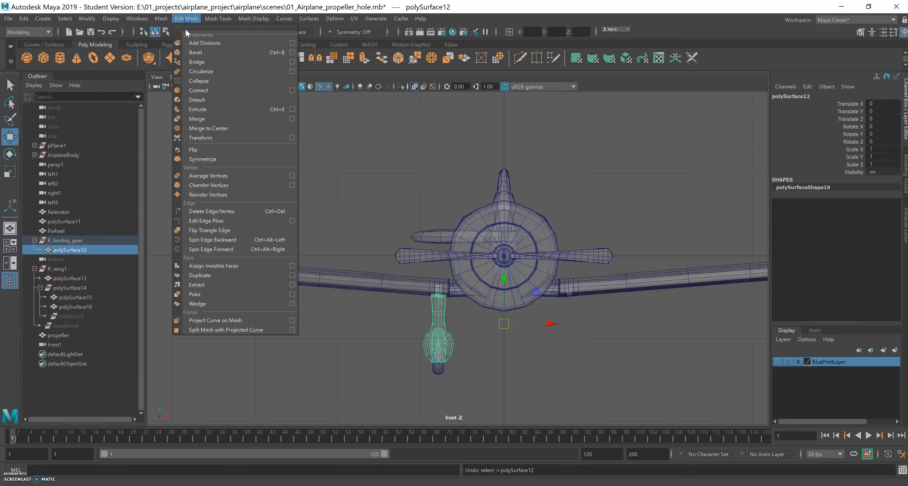
click(230, 279)
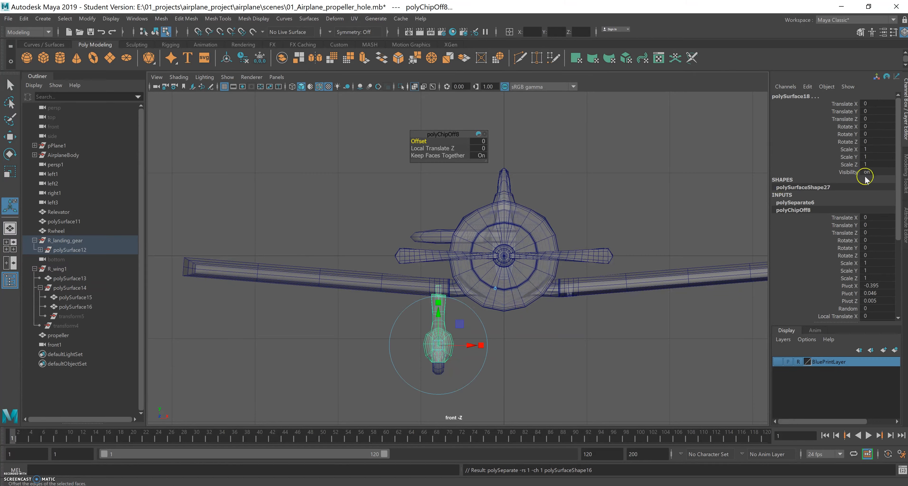
Try to mirror both selected landing gear strut meshes by setting their Scale X to -1.
double_click(872, 149)
key(Return)
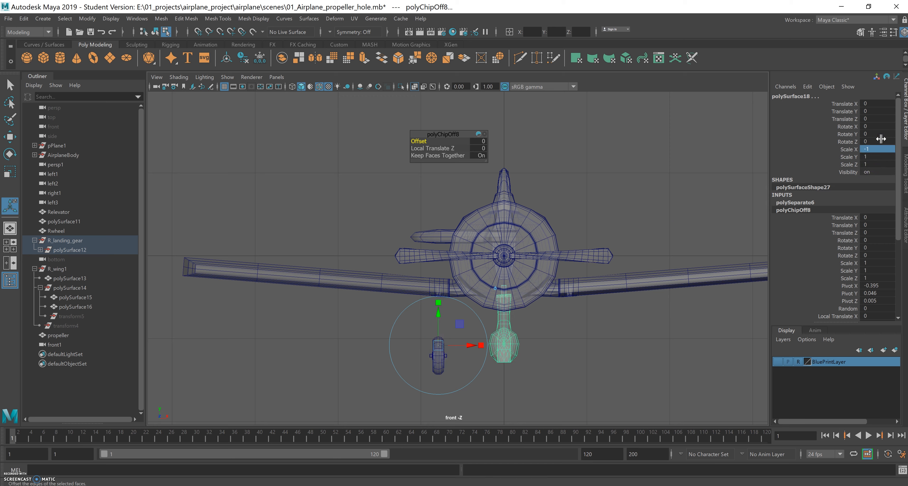
key(ctrl+z)
key(ctrl+z)
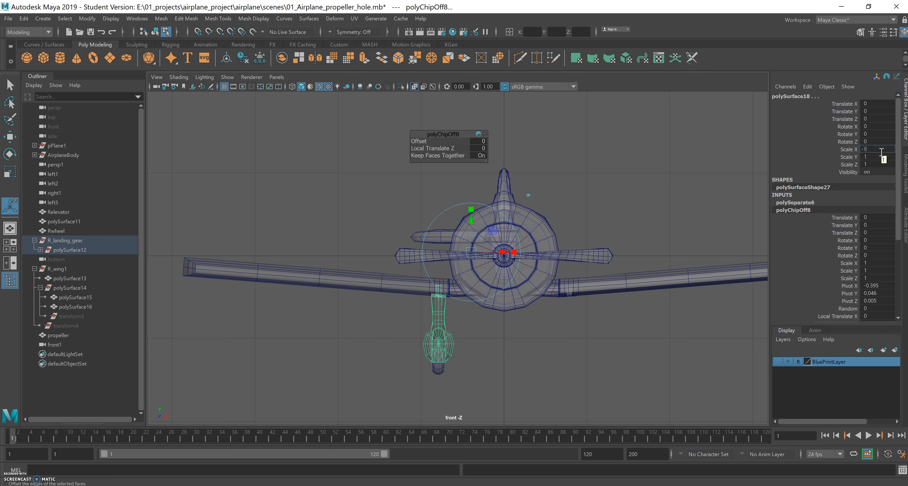
key(Return)
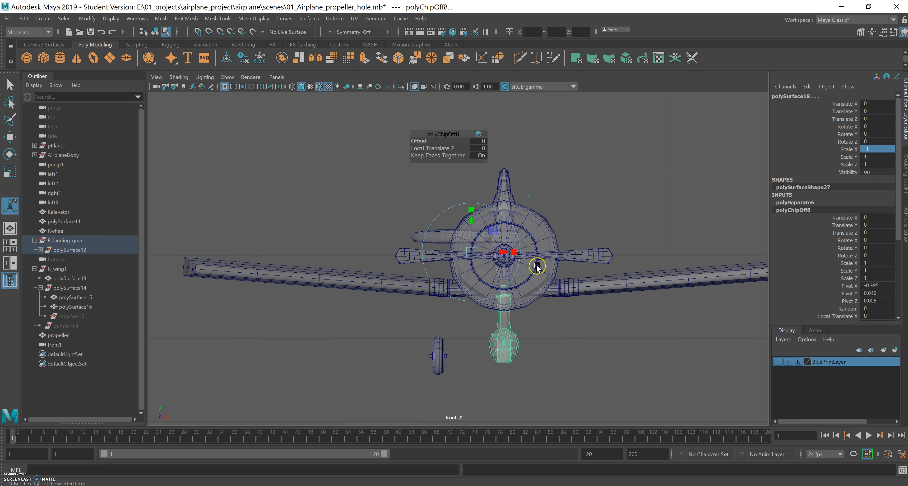
key(ctrl+z)
Select only the duplicated strut mesh polySurface18 in the Outliner and try flipping it with Scale X -1.
click(40, 250)
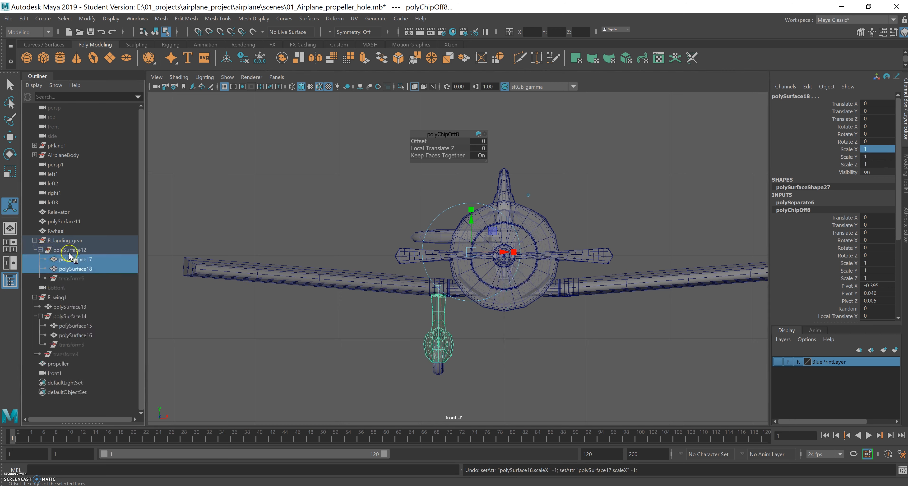
click(84, 269)
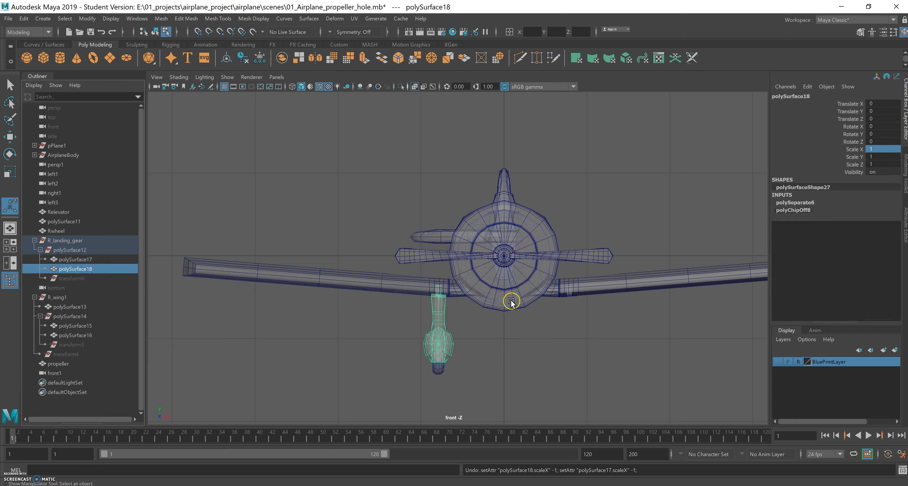
double_click(870, 149)
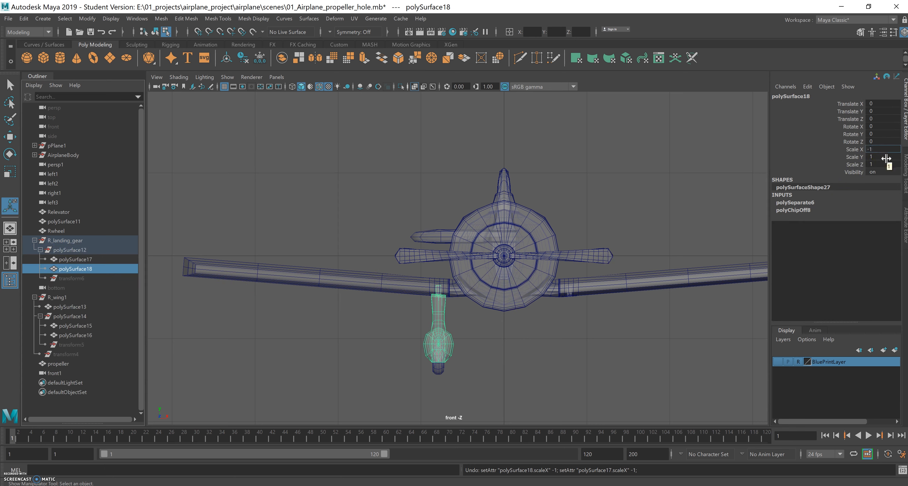
key(Return)
key(ctrl+z)
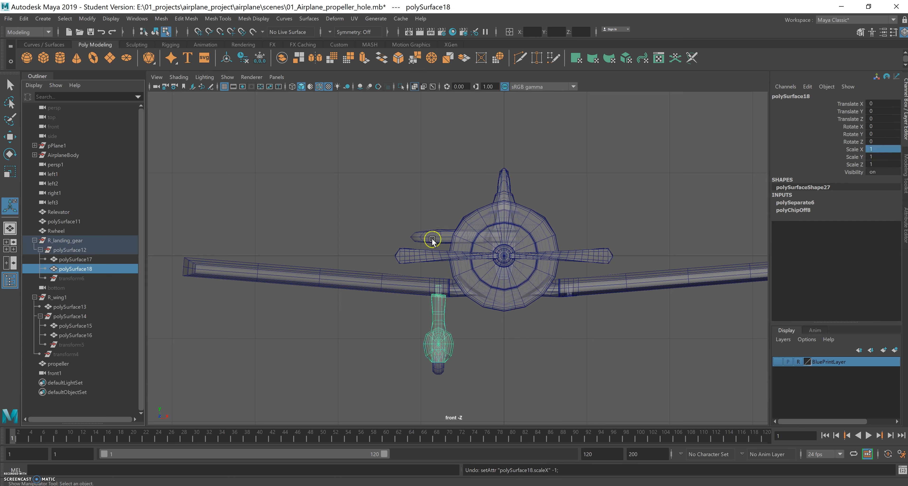
Move the pivot of the duplicated strut mesh polySurface18 horizontally to the airplane's centerline.
key(d)
click(440, 316)
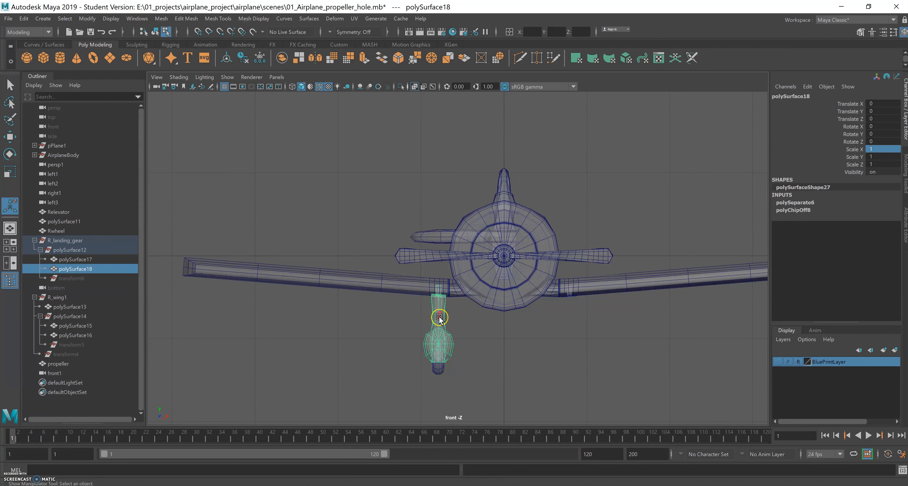
key(w)
click(472, 253)
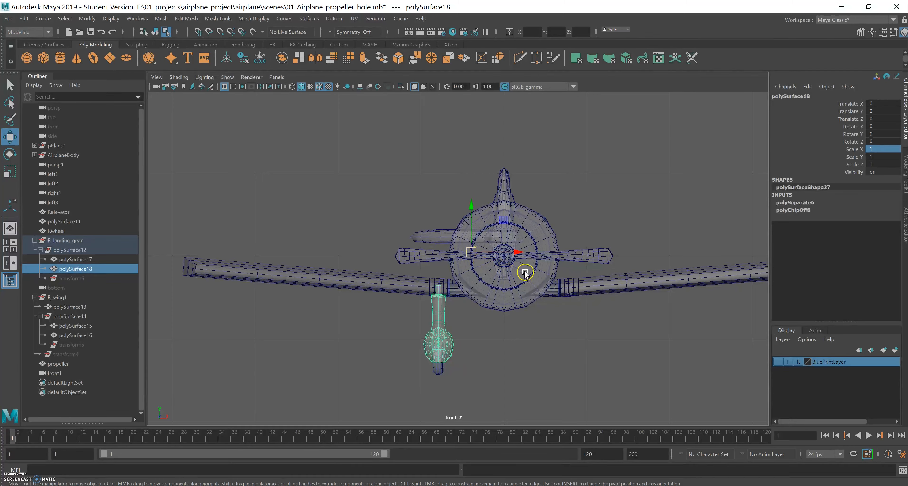
key(d)
drag(525, 257, 549, 254)
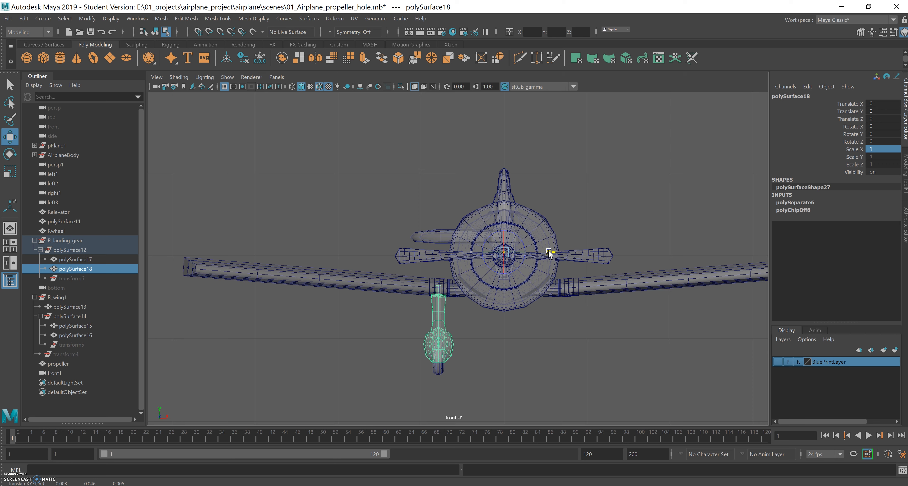
key(d)
Flip the duplicated strut mesh polySurface18 to the opposite side by setting its Scale X to -1.
click(883, 149)
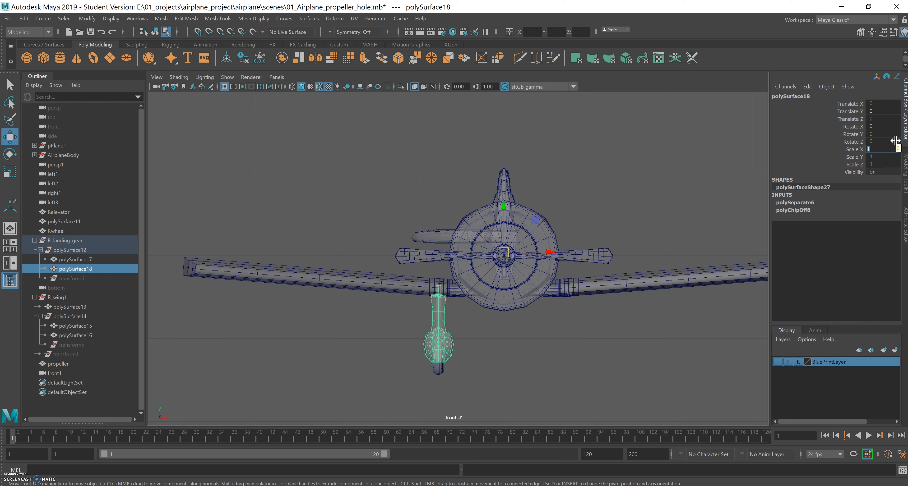
text(-1)
key(Return)
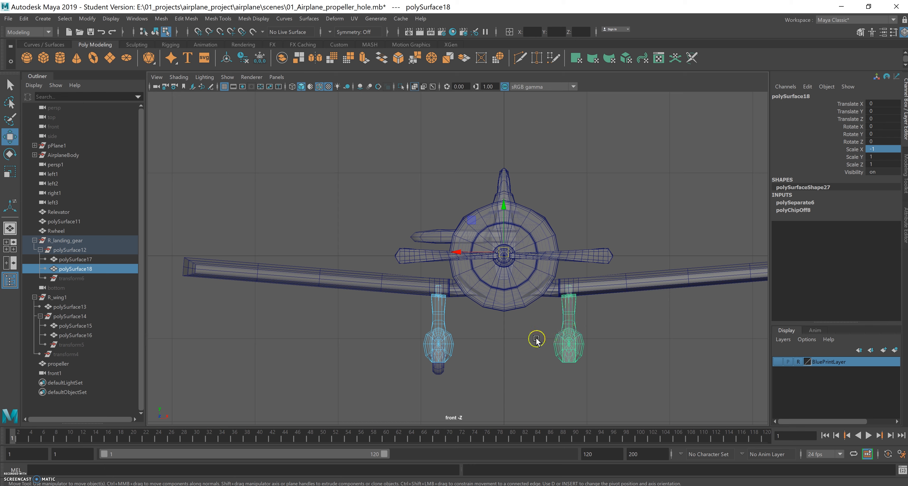
Select only the wheel mesh Rwheel in Object Mode and move its pivot horizontally to the airplane's centerline.
drag(449, 381, 430, 372)
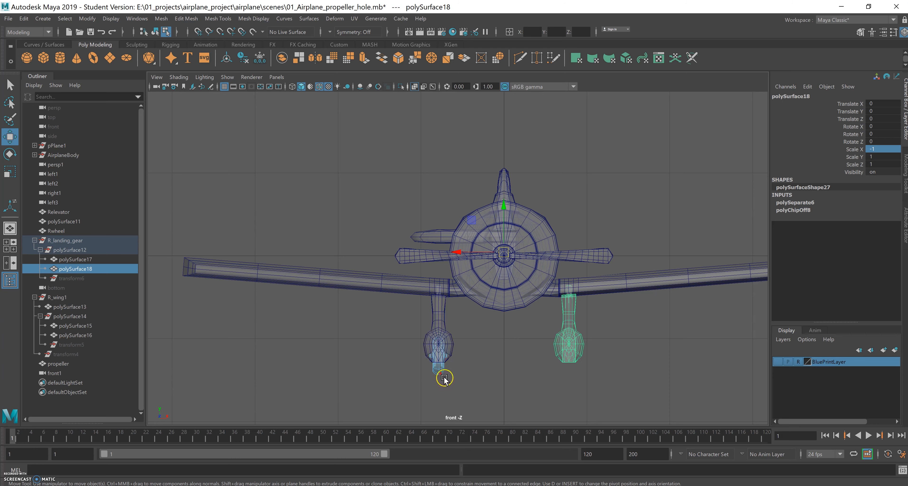
right_click(436, 367)
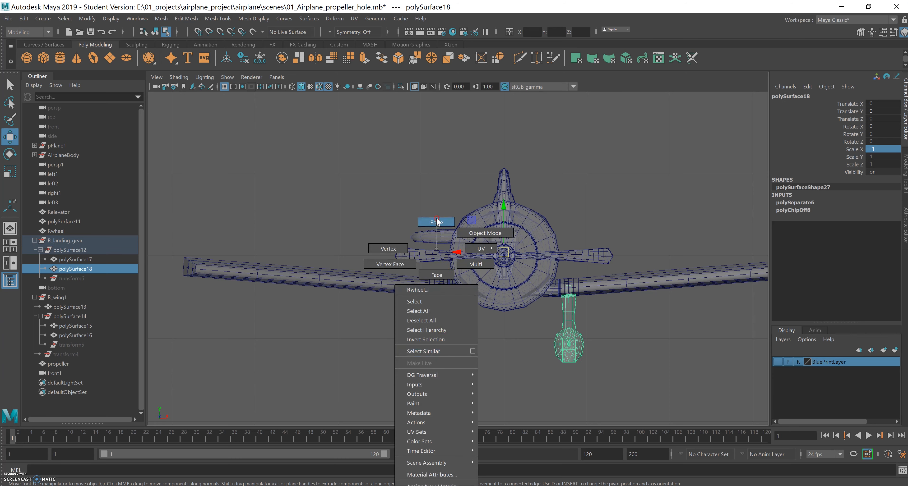
click(458, 233)
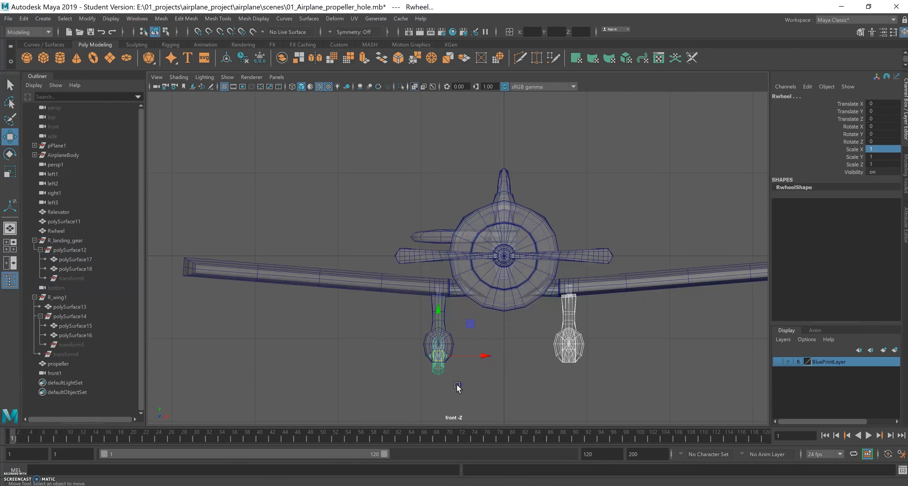
click(438, 371)
key(d)
drag(486, 356, 557, 374)
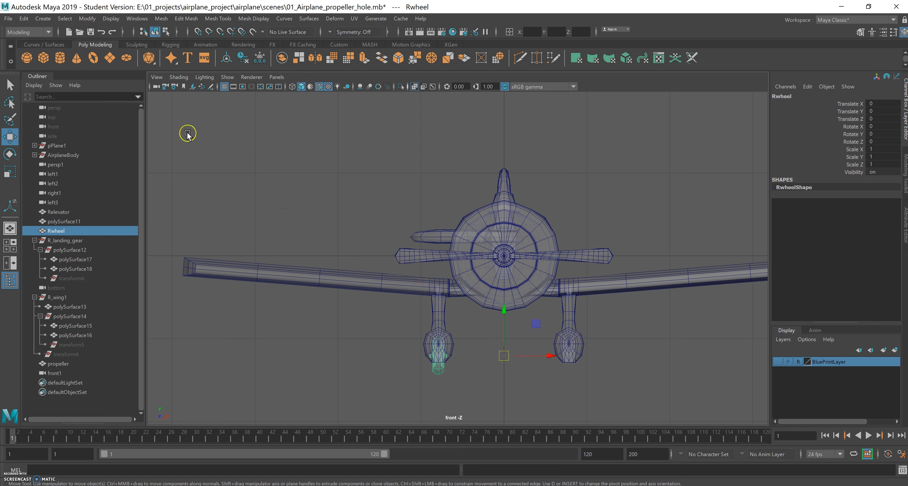
Duplicate the wheel's faces and flip only the duplicated mesh polySurface20 to the opposite side with Scale X -1.
click(186, 18)
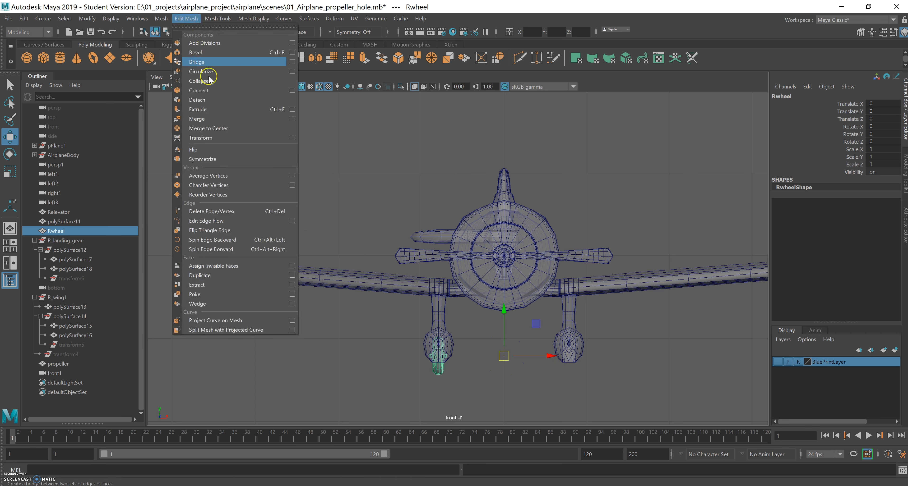
click(230, 285)
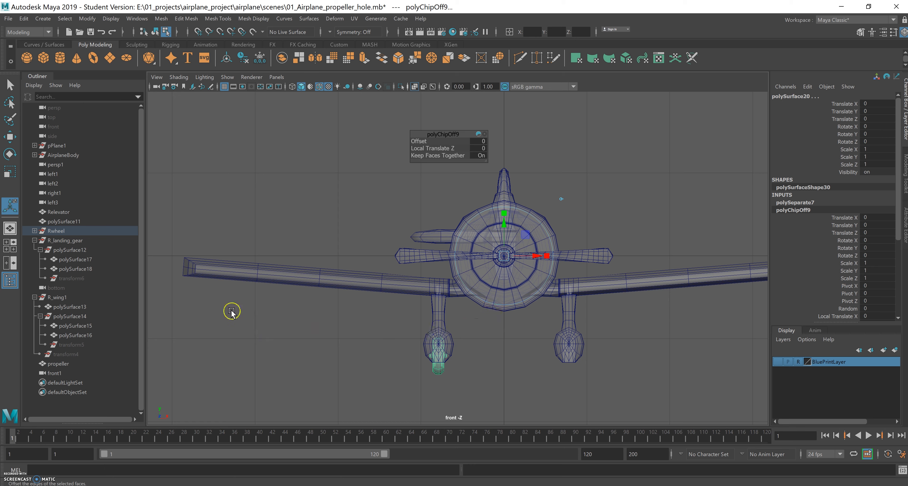
click(34, 231)
click(72, 249)
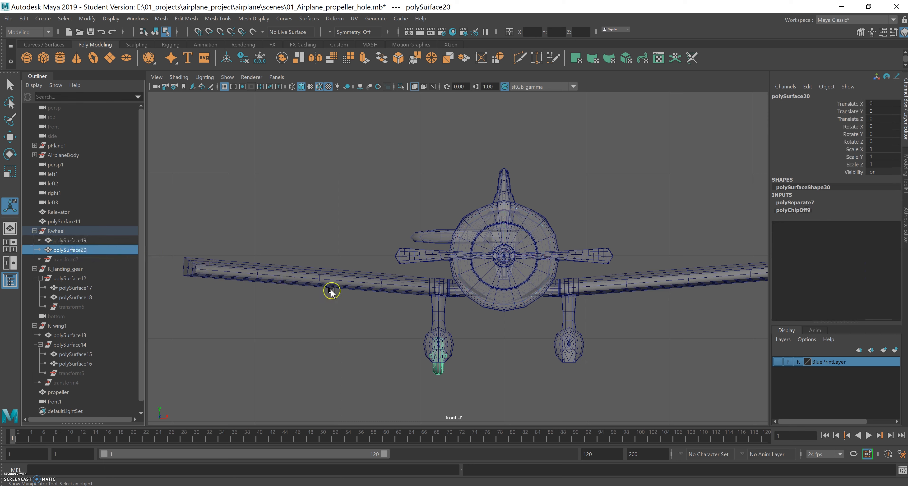
click(883, 149)
text(-1)
key(Return)
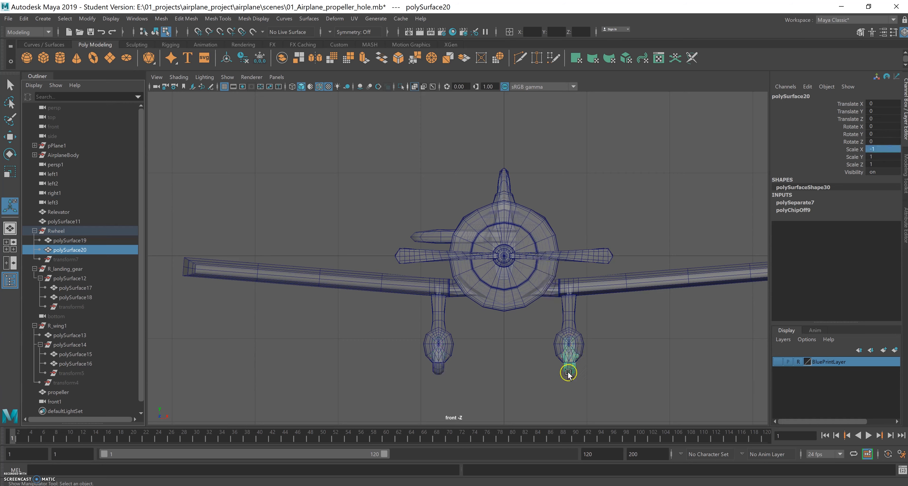
Select the elevator mesh Relevator in Object Mode and move its pivot horizontally to the airplane's centerline.
drag(428, 237, 429, 239)
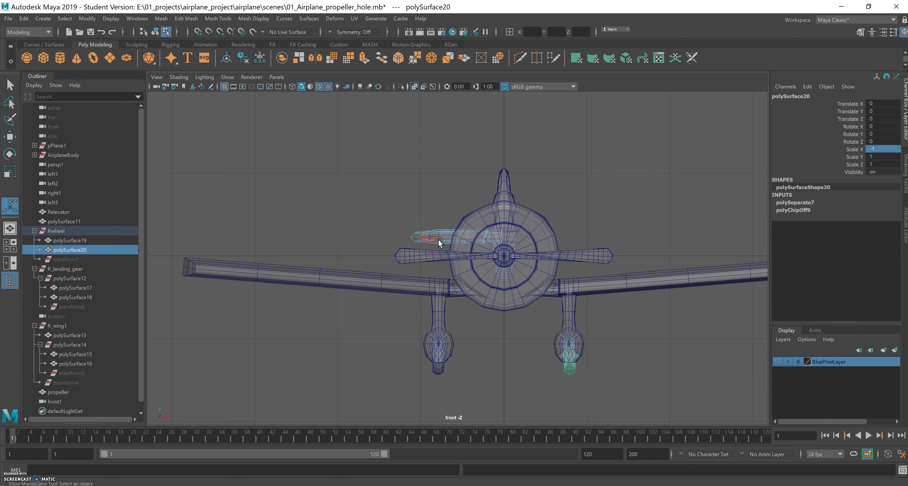
right_drag(429, 240, 461, 222)
key(q)
click(420, 224)
click(437, 239)
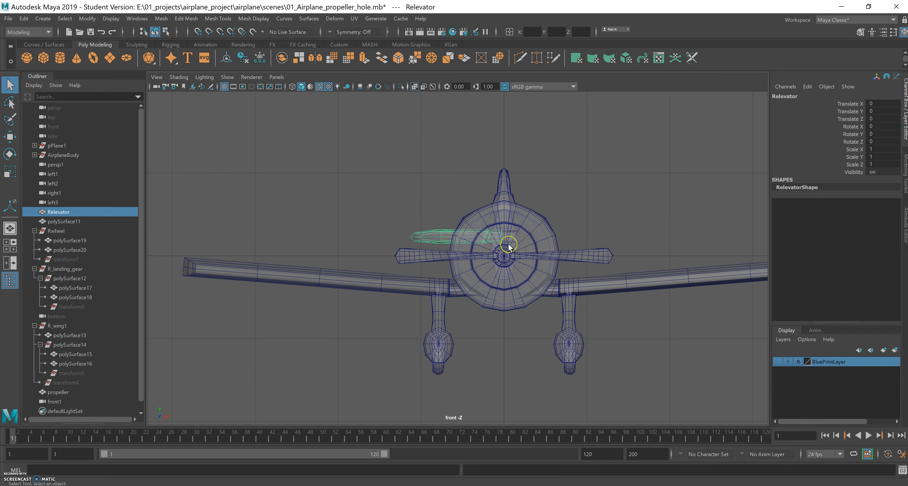
key(w)
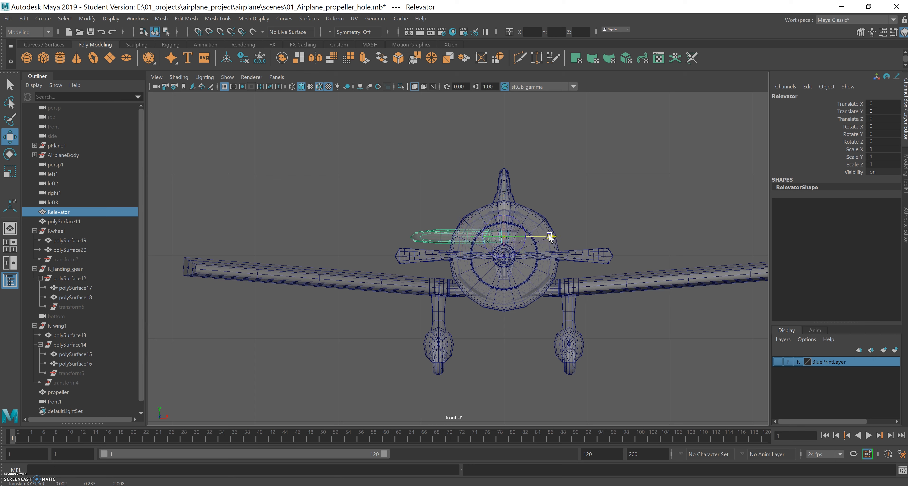
key(d)
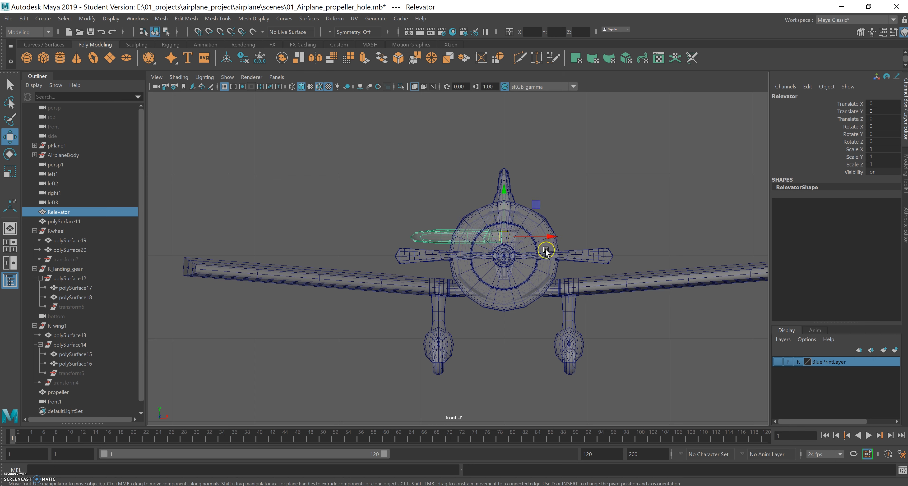
Duplicate the elevator's faces and expand the Relevator group in the Outliner.
click(186, 19)
click(193, 278)
click(546, 175)
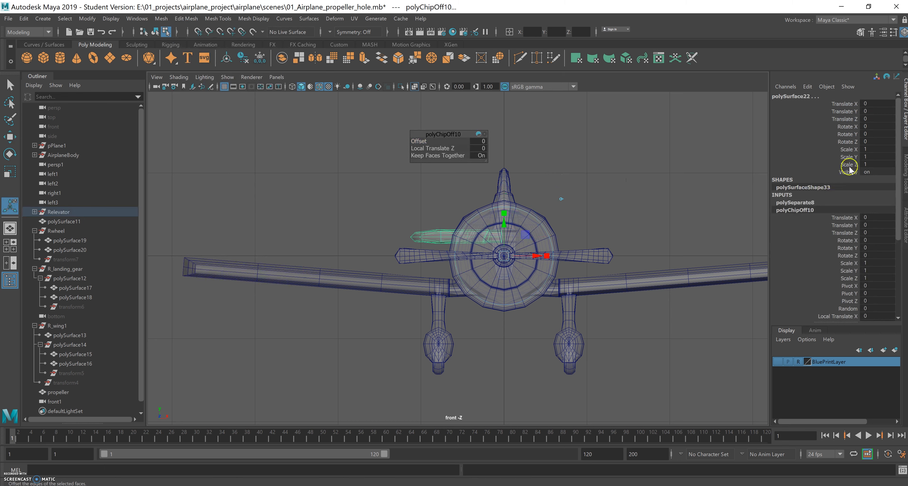
click(35, 212)
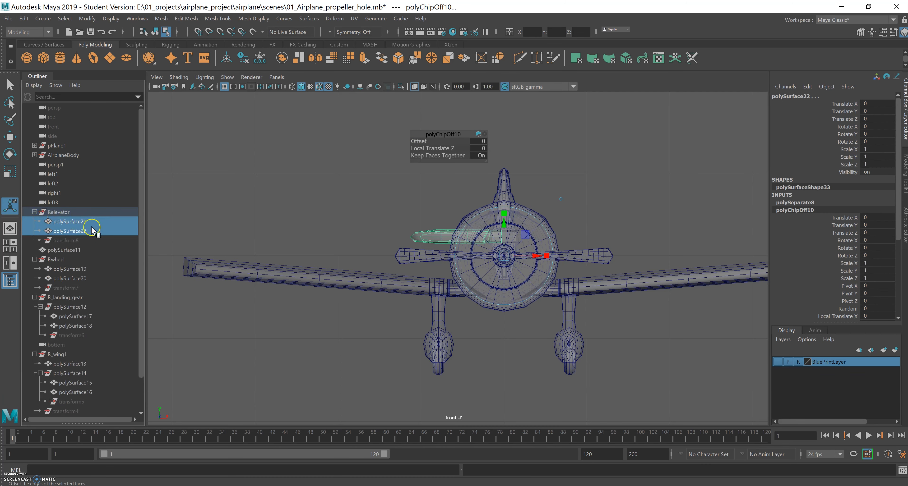